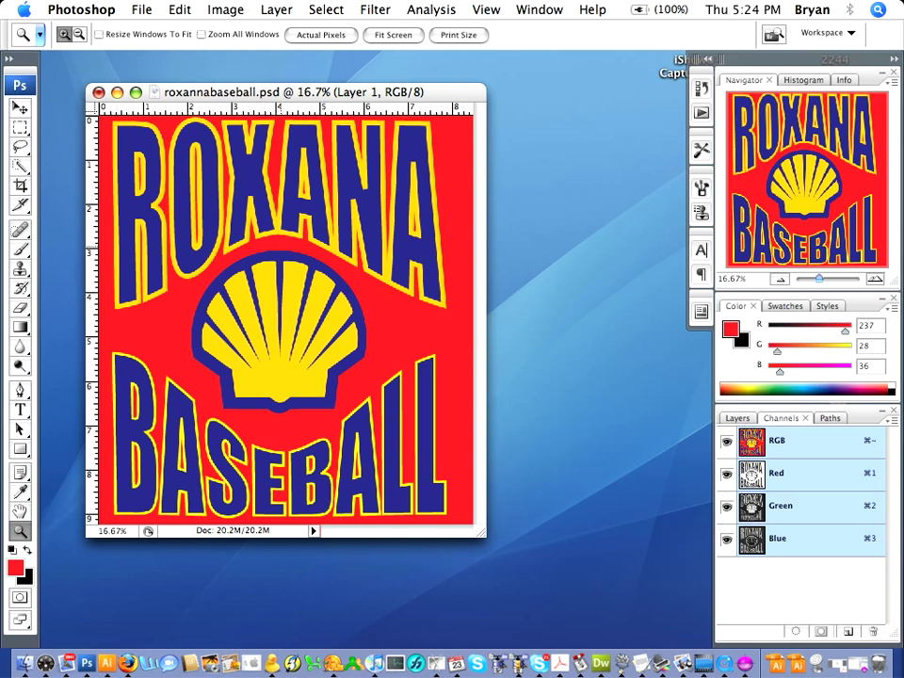
Step: Check the artwork's pixel dimensions, document size and resolution in Image Size without changing them
left_click_drag(285, 91, 295, 69)
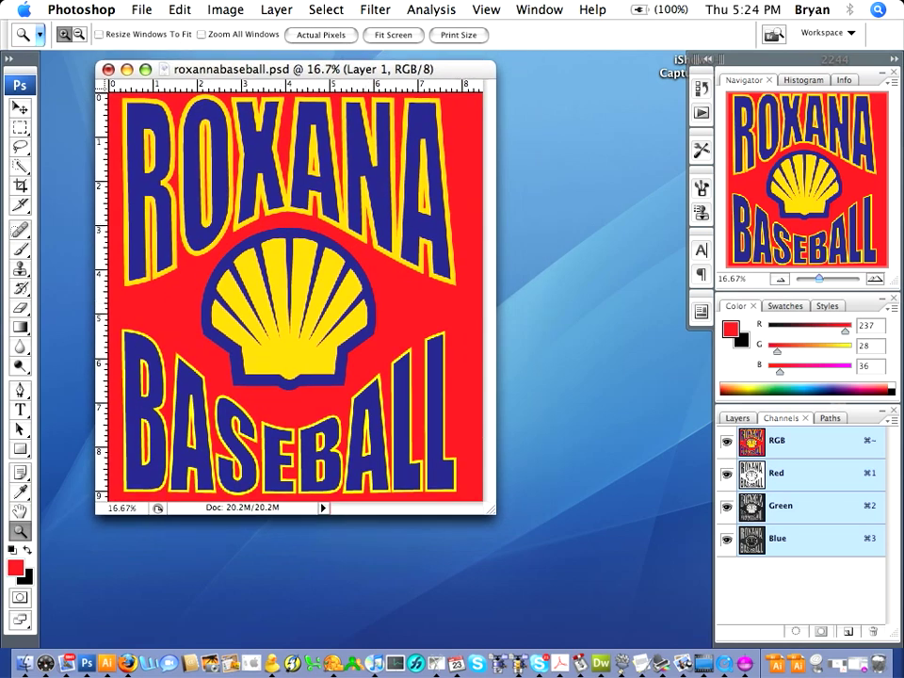
left_click(225, 9)
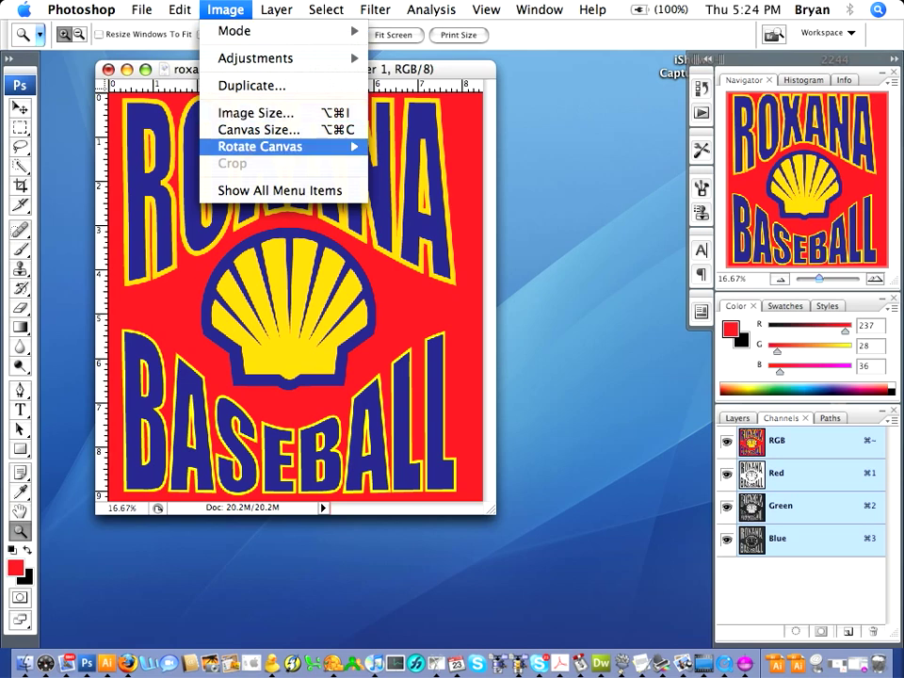
left_click(253, 111)
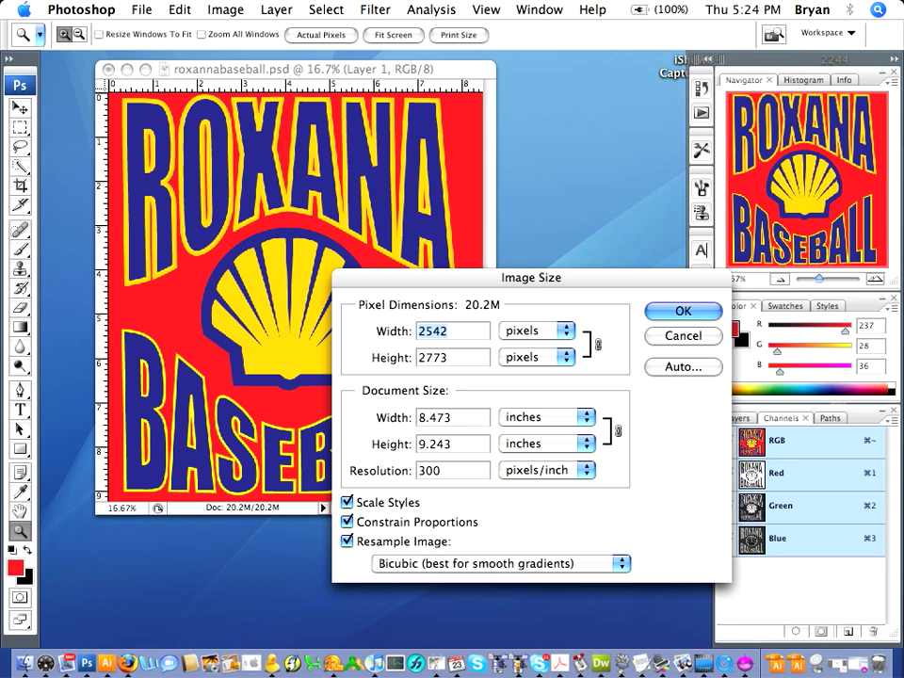
key("Return")
mouse_move(236, 69)
left_mouse_down()
mouse_move(282, 79)
mouse_move(244, 82)
left_mouse_up()
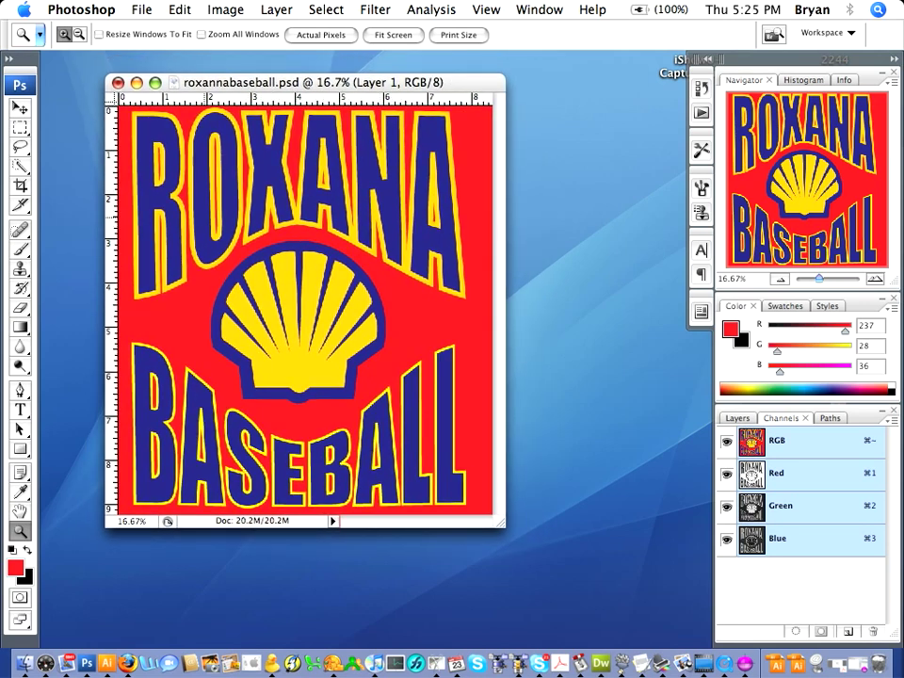
Step: Select the artwork's blue areas with Color Range, sampling the blue lettering and using a fuzziness of 170
left_click(326, 9)
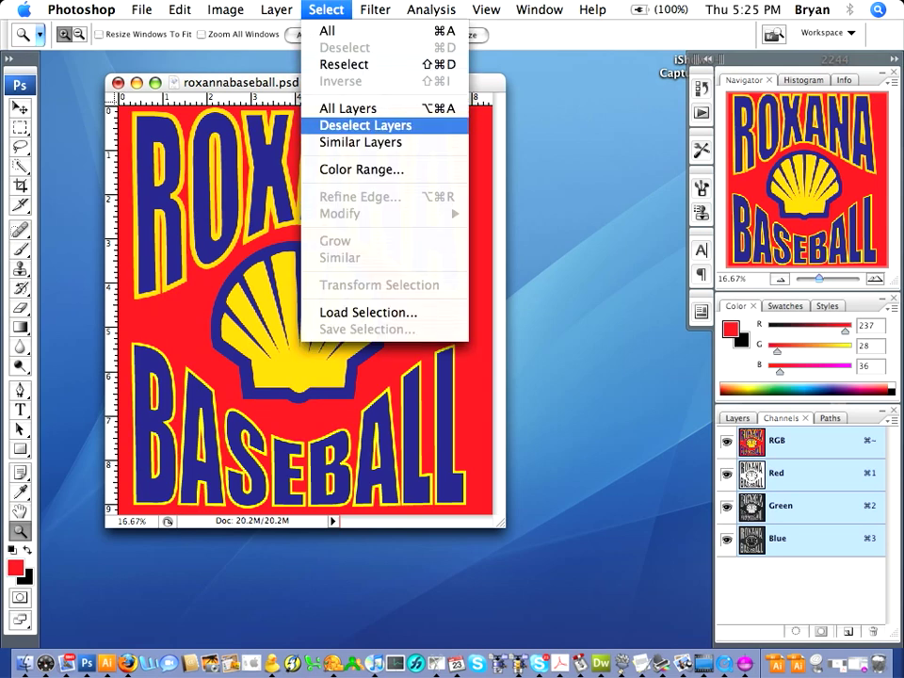
left_click(361, 170)
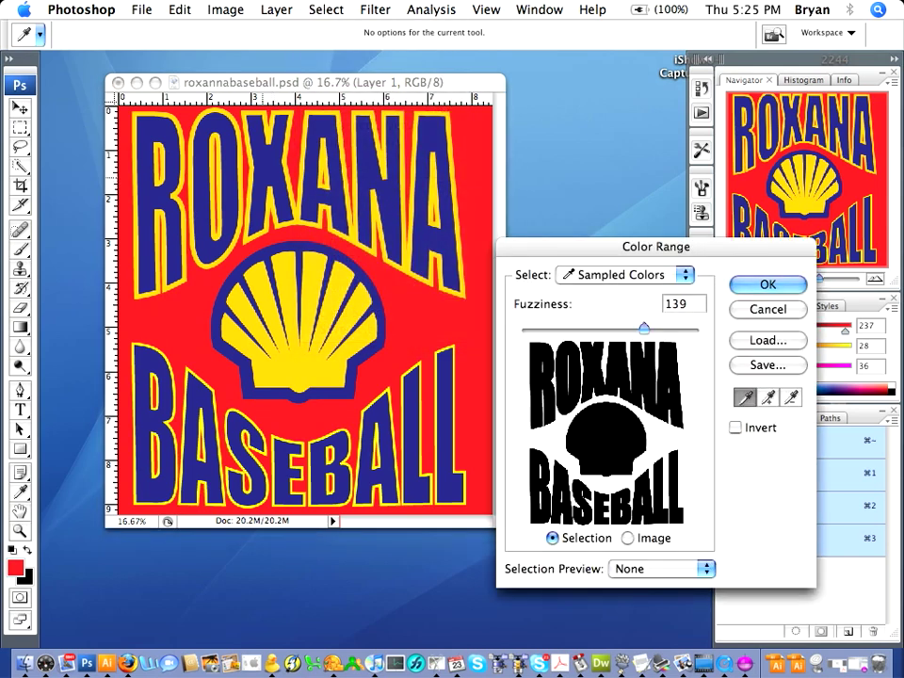
left_click(263, 178)
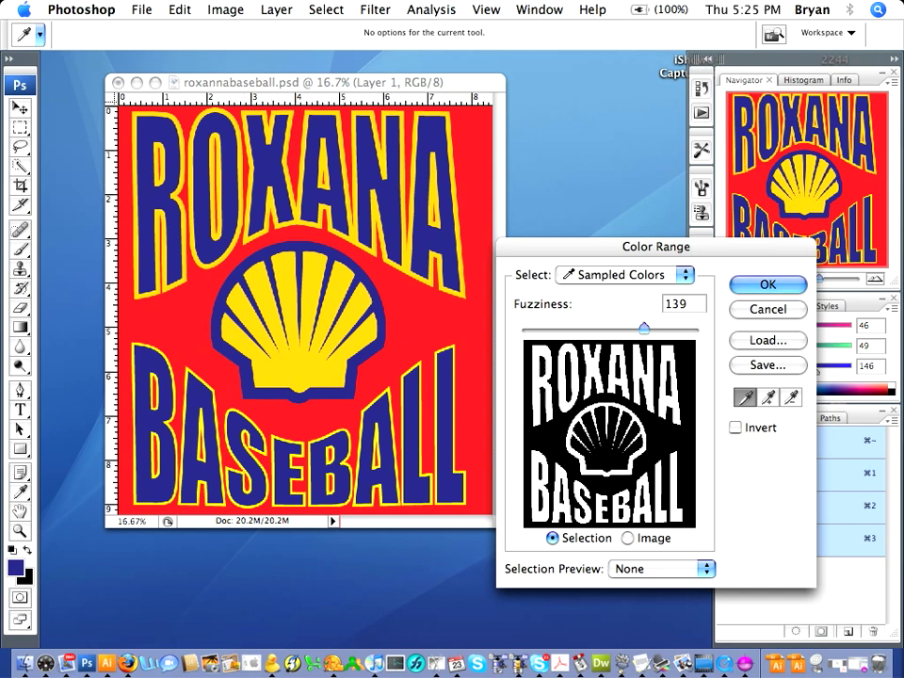
left_click_drag(644, 328, 666, 328)
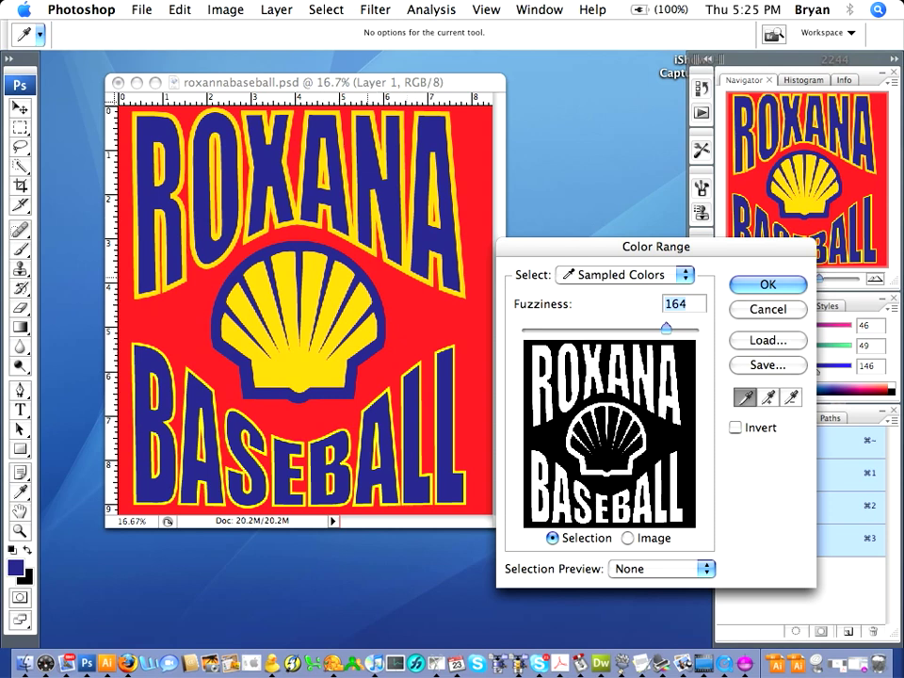
mouse_move(667, 328)
left_mouse_down()
mouse_move(630, 328)
mouse_move(674, 328)
mouse_move(626, 328)
mouse_move(672, 328)
left_mouse_up()
key("Return")
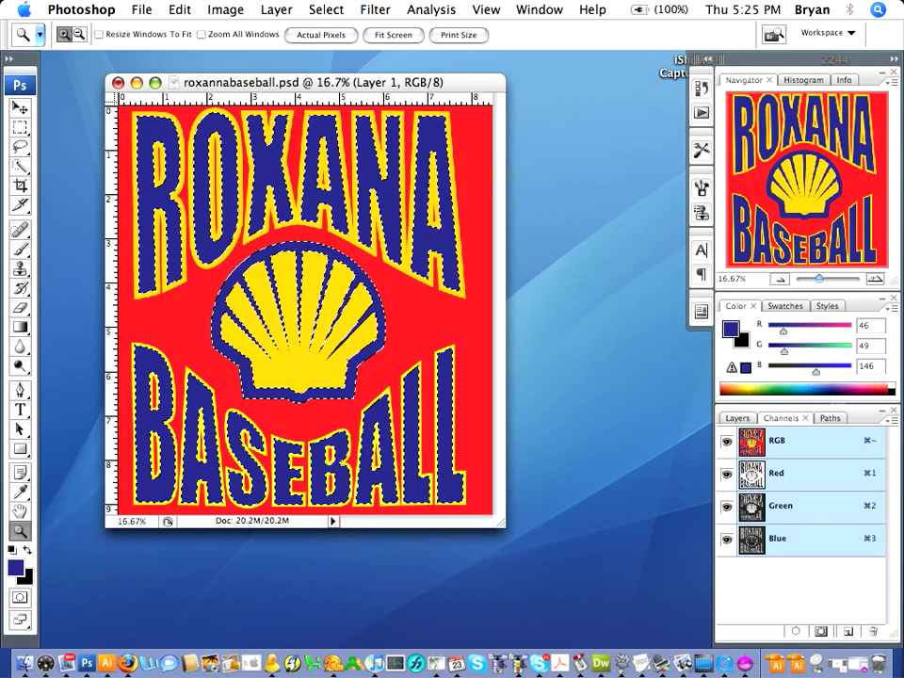
Step: Save the blue selection as a new channel named "blue" and deselect
left_click(326, 9)
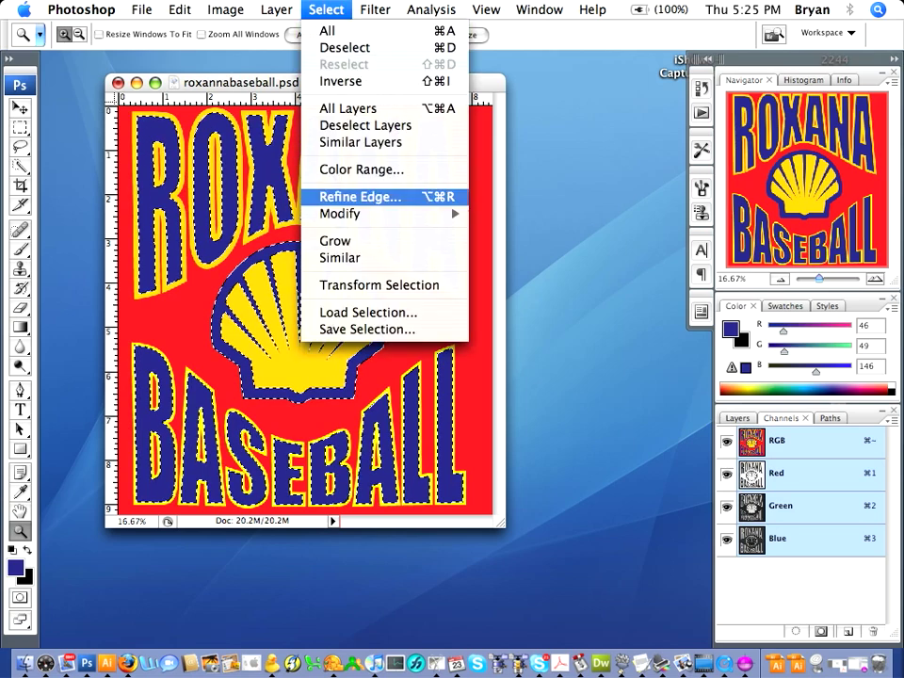
left_click(367, 328)
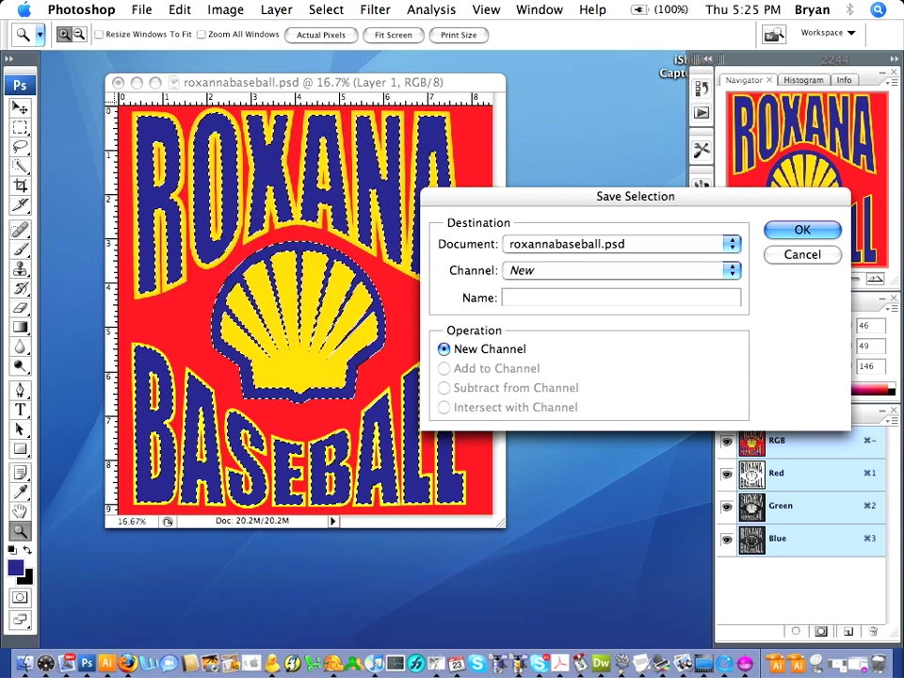
type("blue")
key("Return")
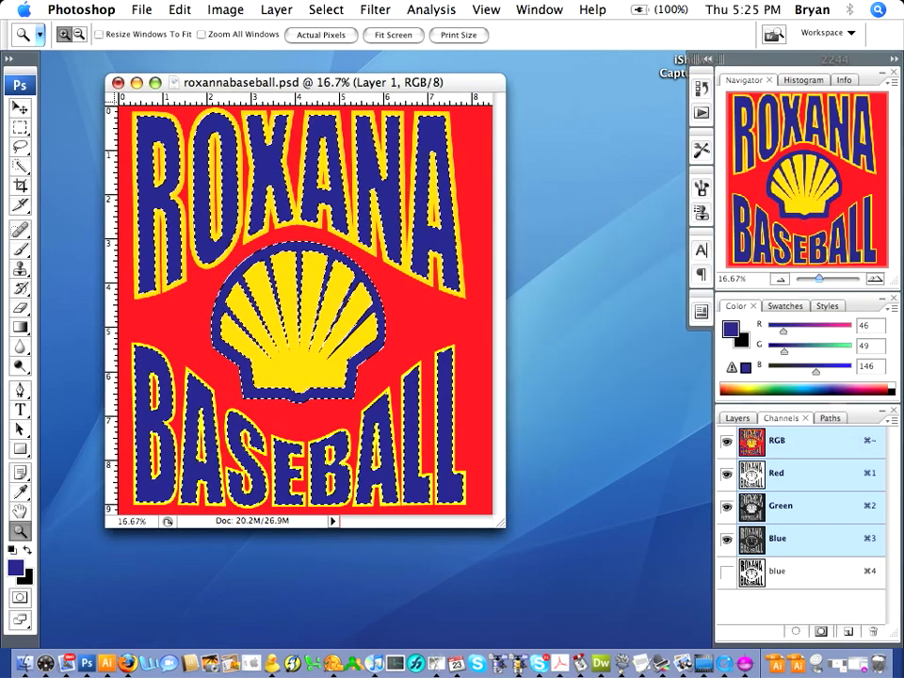
key("super+d")
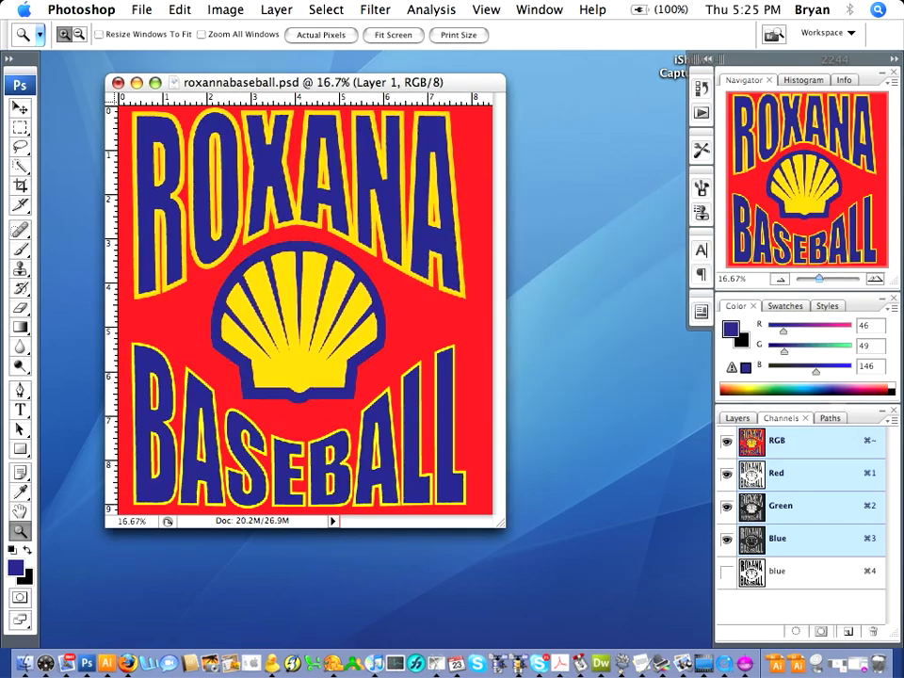
Step: Select the artwork's yellow areas with Color Range, sampling the yellow shell and using a fuzziness of 186
left_click(325, 9)
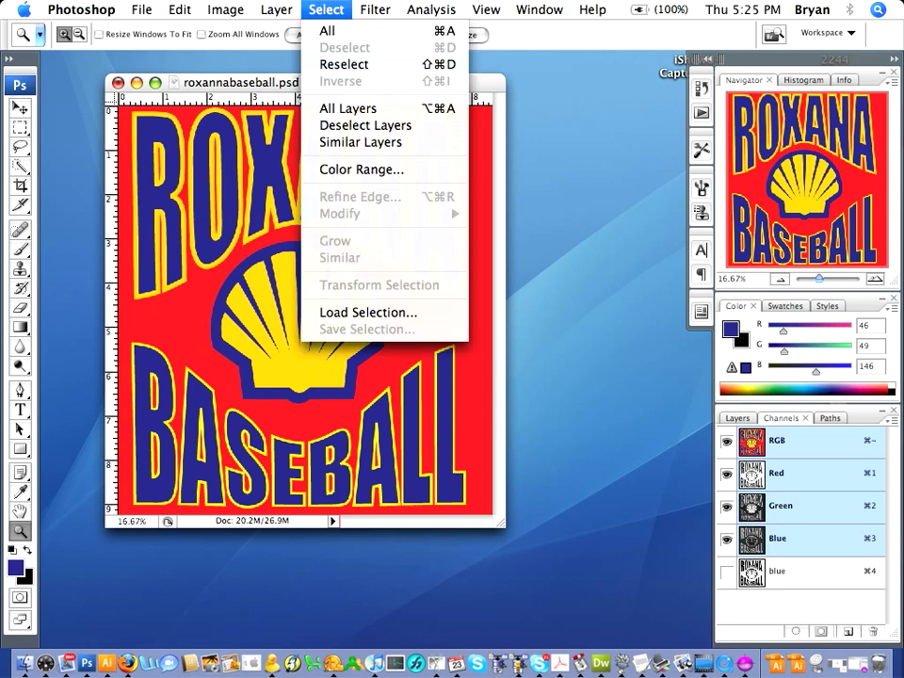
left_click(361, 169)
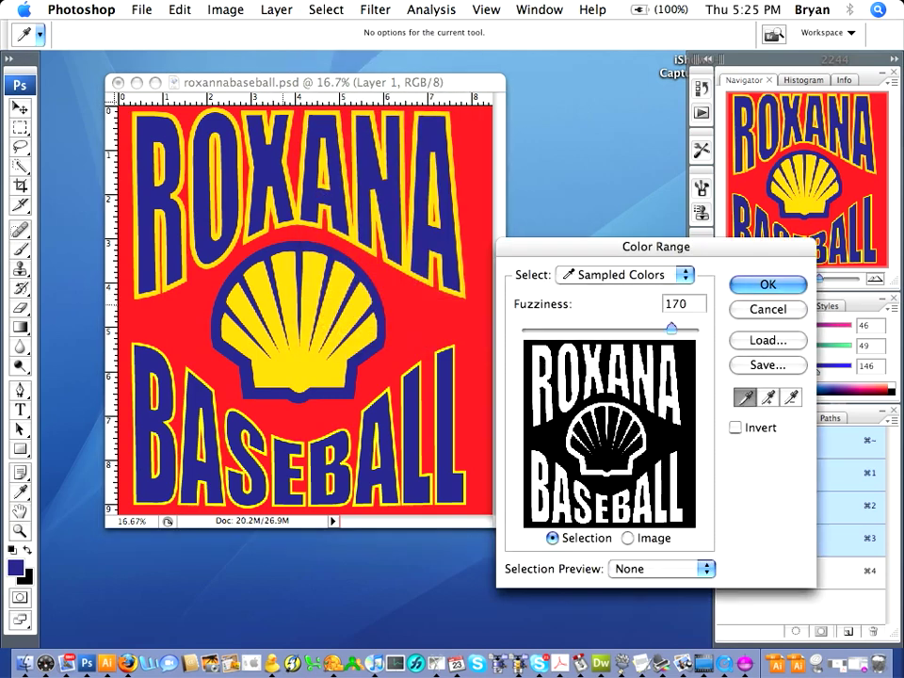
left_click(302, 283)
mouse_move(670, 328)
left_mouse_down()
mouse_move(635, 328)
mouse_move(684, 328)
left_mouse_up()
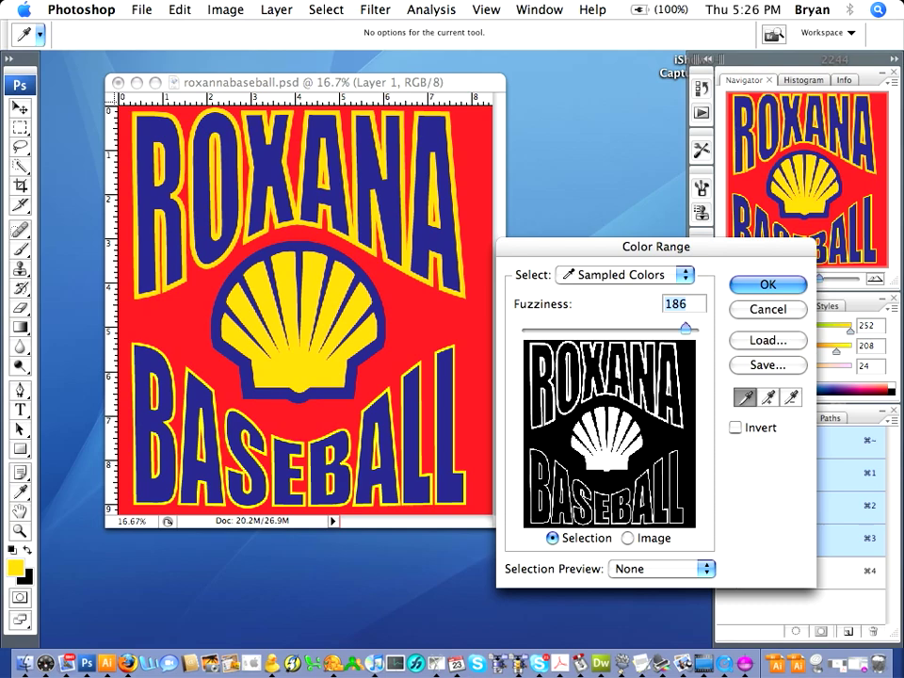
key("Return")
key("z")
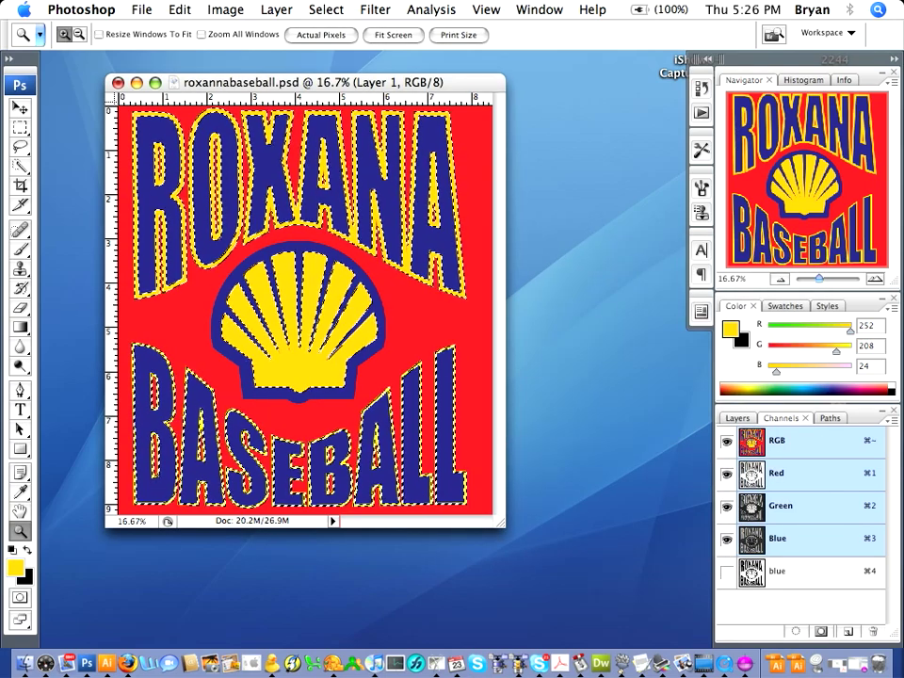
Step: Save the yellow selection as a new channel named "yellow"
left_click(326, 9)
left_click(367, 329)
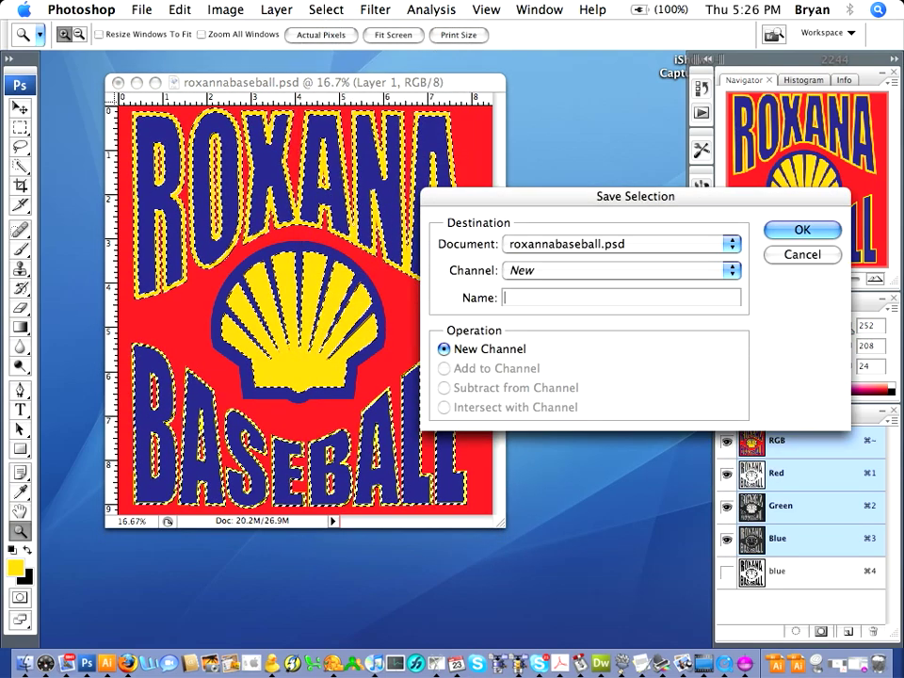
type("yellow")
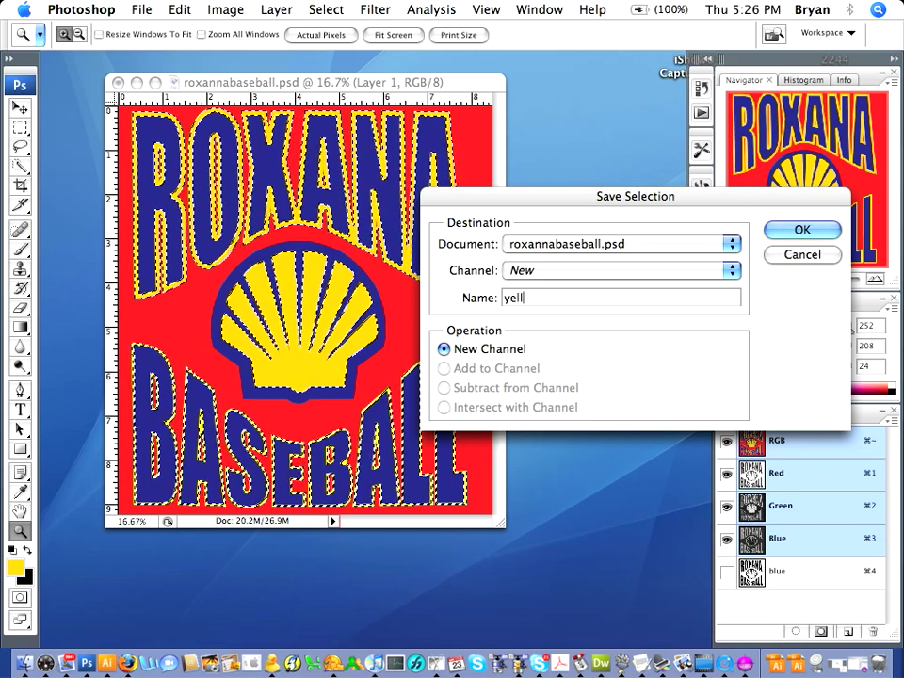
key("Return")
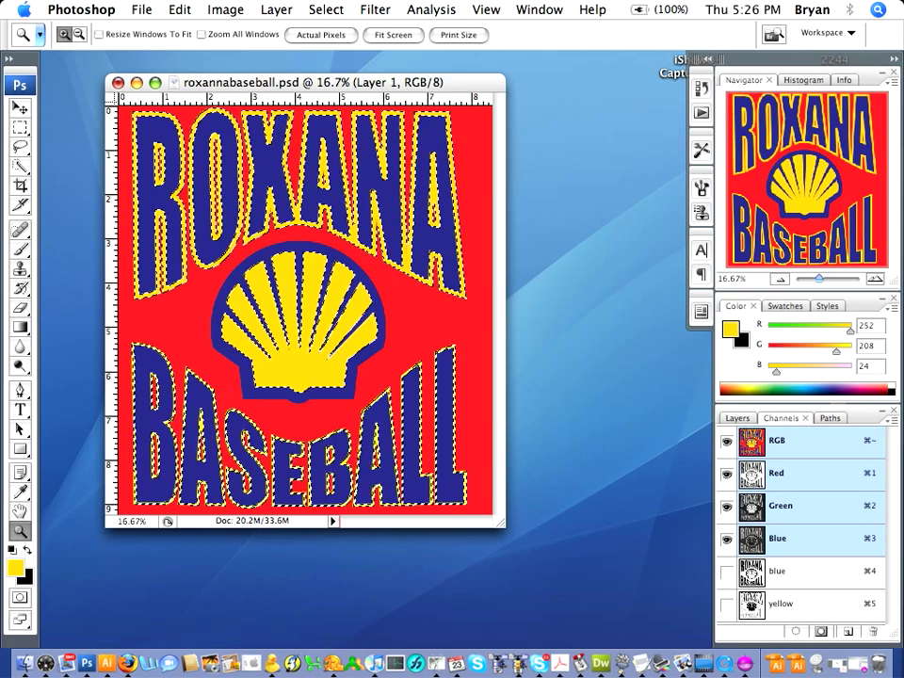
Step: Deselect, display only the saved blue channel and sample its dark areas with the Eyedropper to check their black density
key("super+4")
key("super+d")
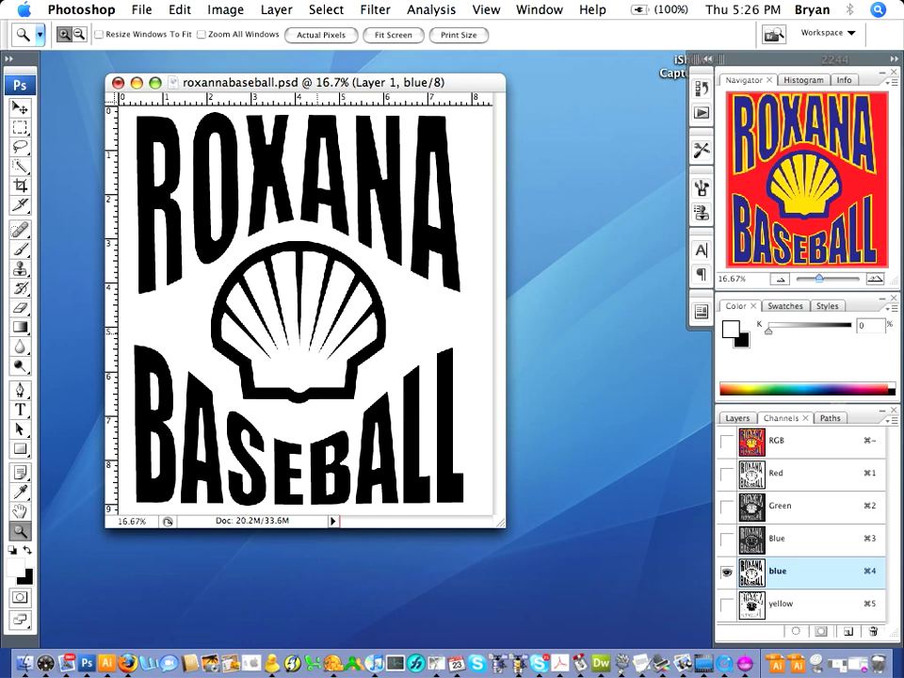
key("super+plus")
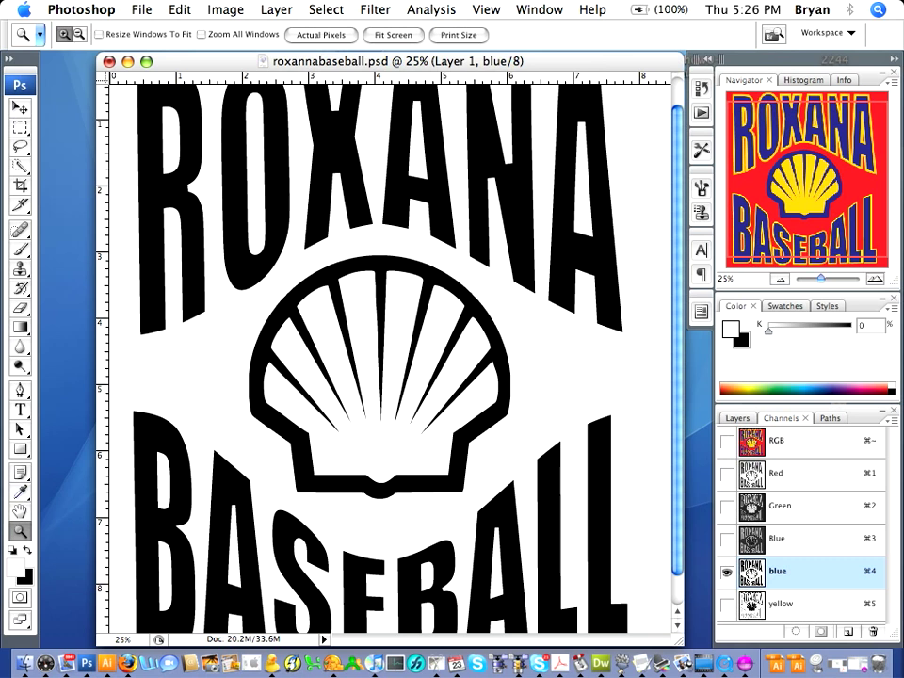
left_click(20, 492)
left_click(154, 266)
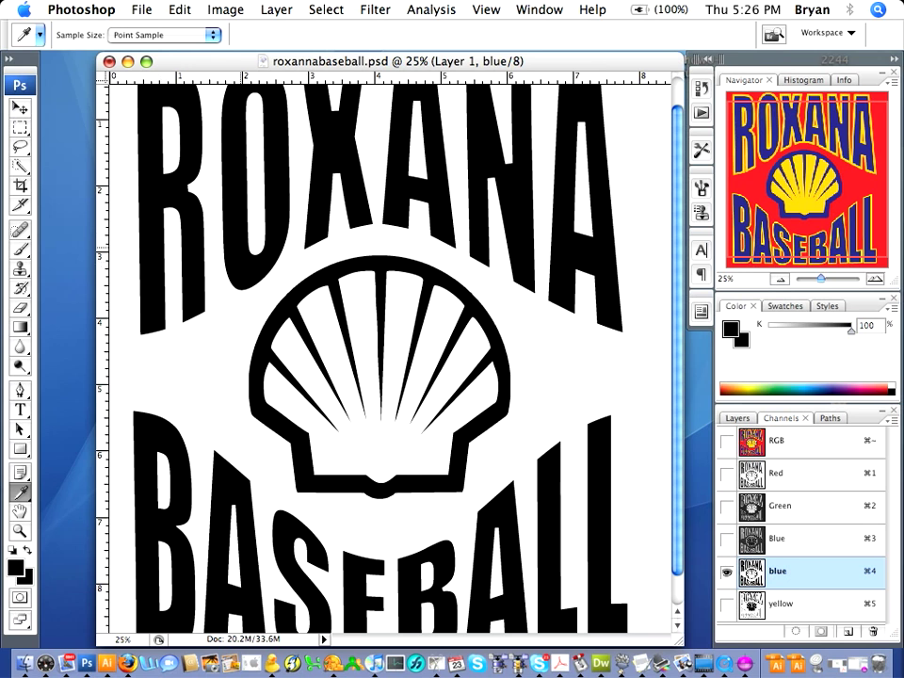
left_click(251, 234)
left_click(261, 350)
Step: Display only the yellow channel and sample the outline of the BASEBALL lettering to check its black density
key("super+5")
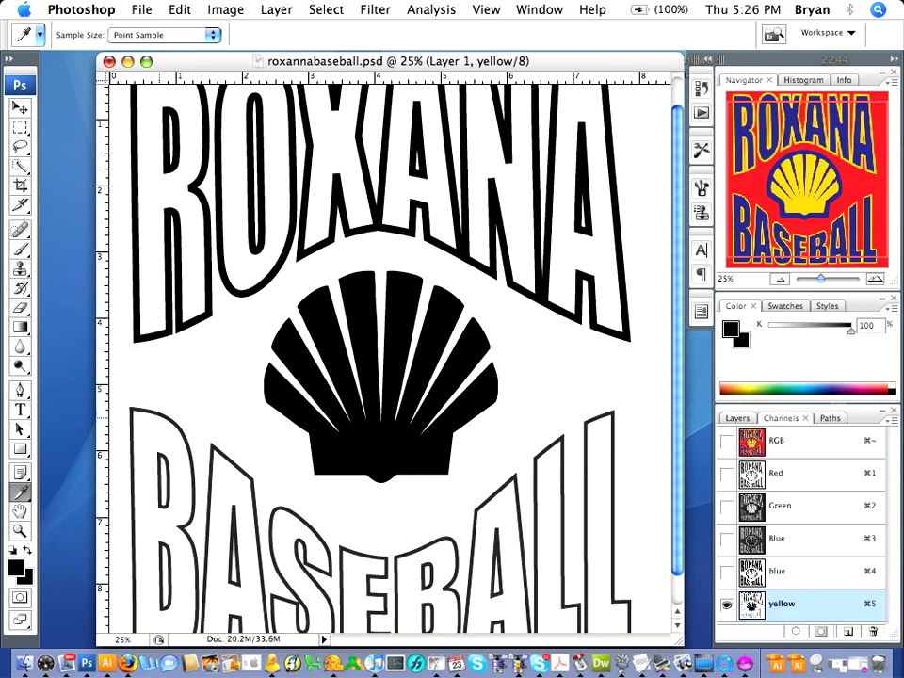
left_click(19, 531)
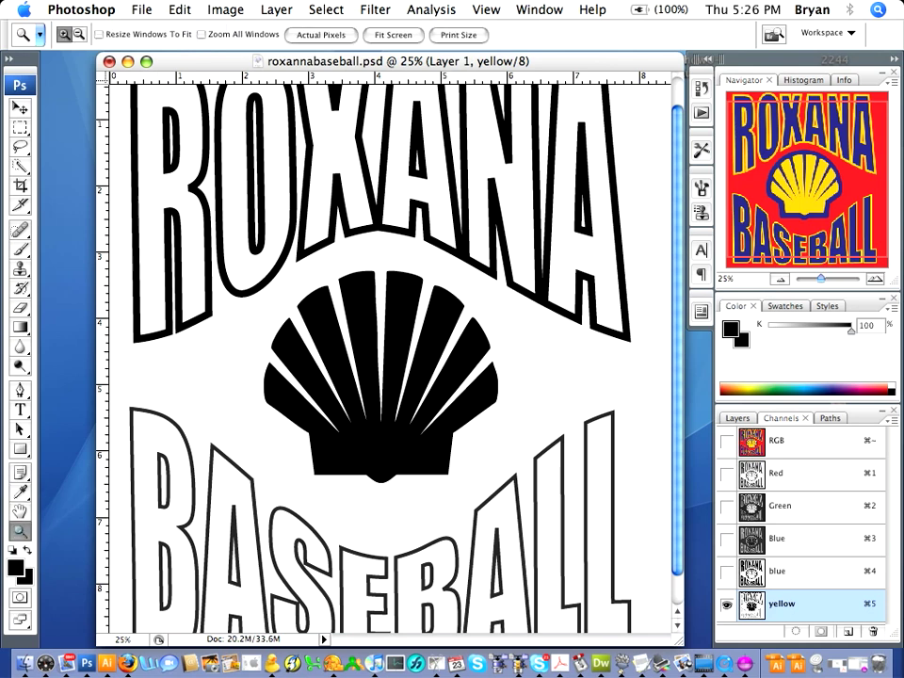
left_click_drag(113, 358, 363, 603)
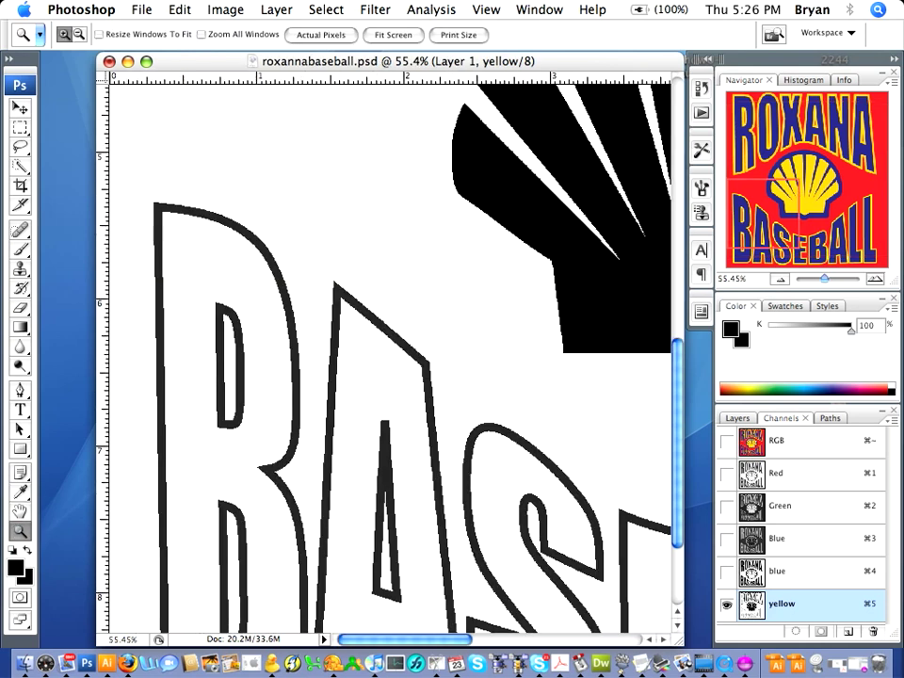
key("i")
left_click(211, 215)
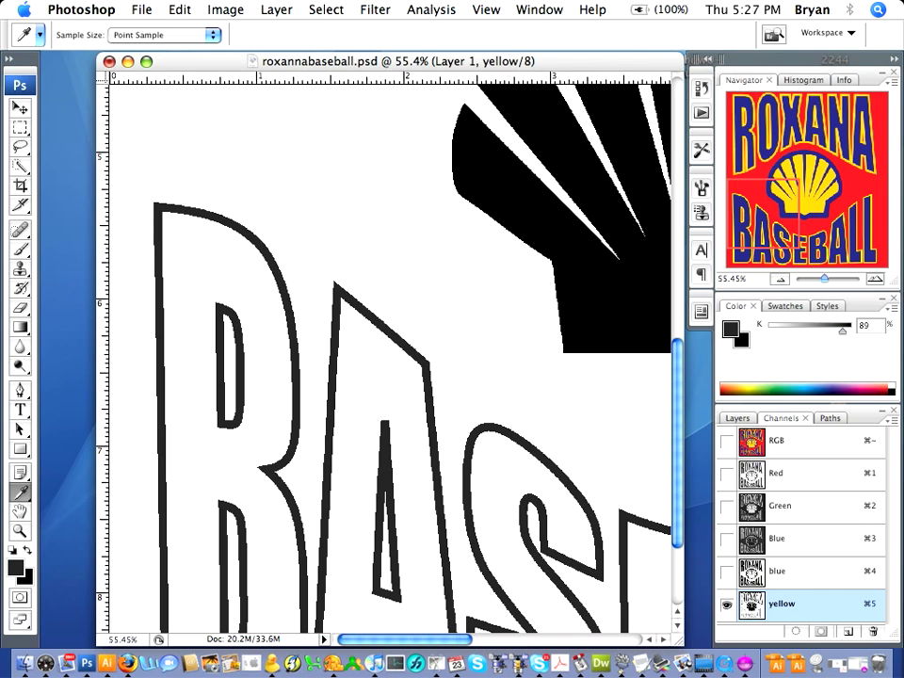
Step: Load the yellow channel as a selection, fill it with black in Normal mode at 100% opacity, and deselect
left_click(326, 9)
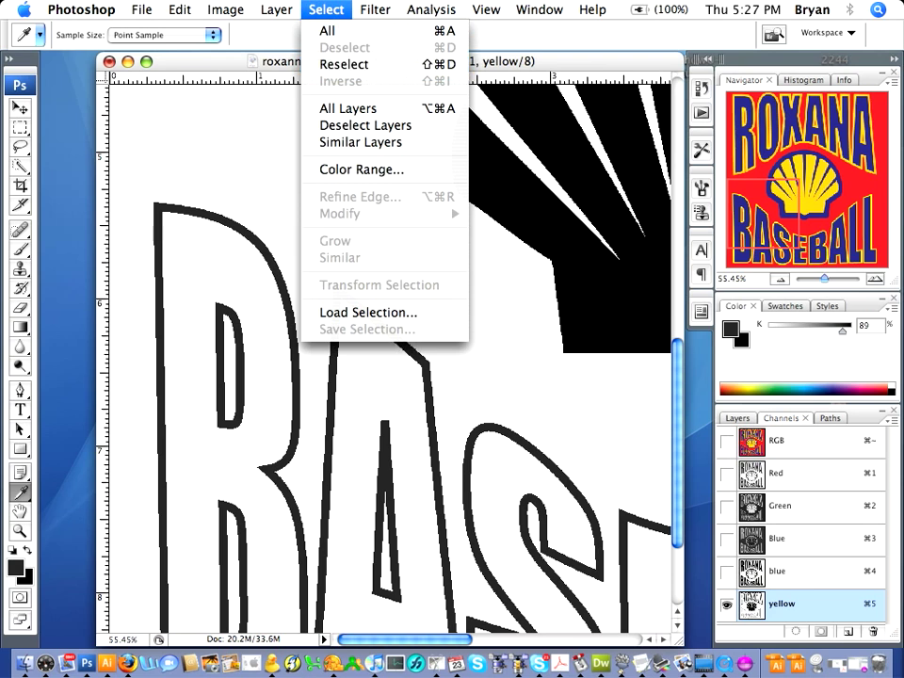
left_click(328, 30)
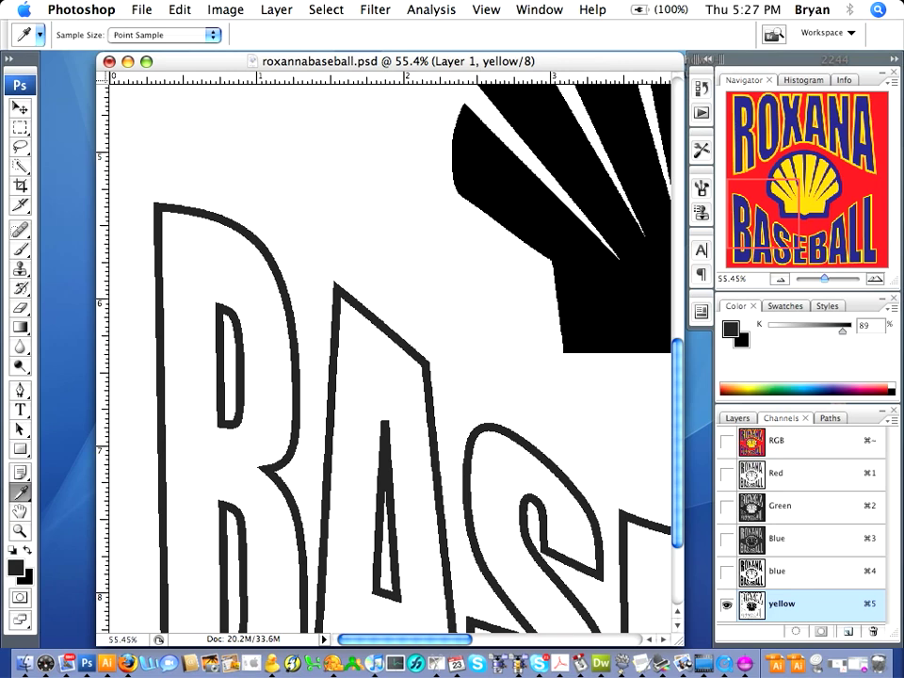
key("super+alt+5")
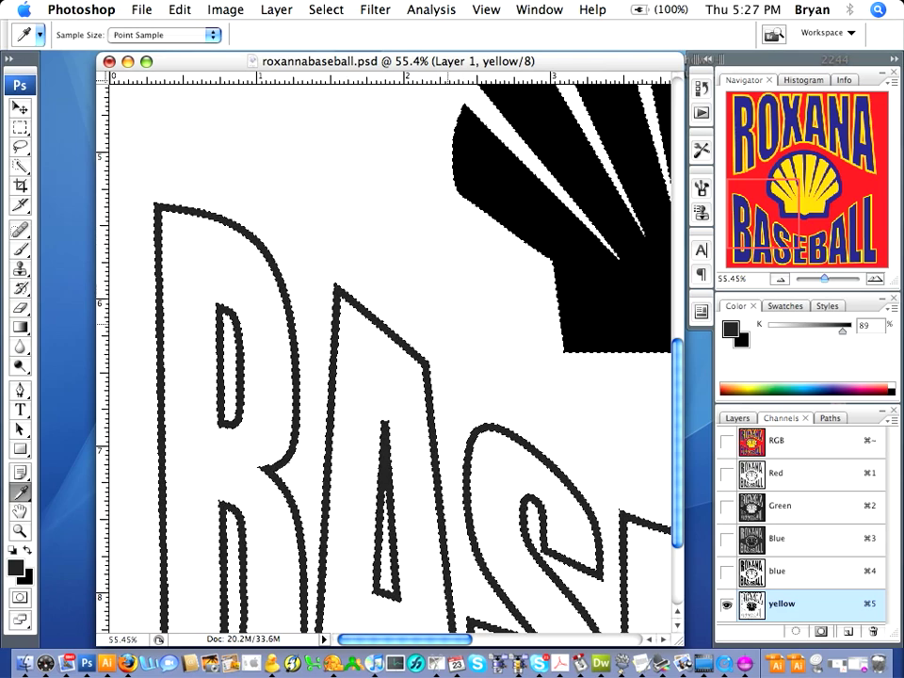
left_click(180, 10)
left_click(193, 274)
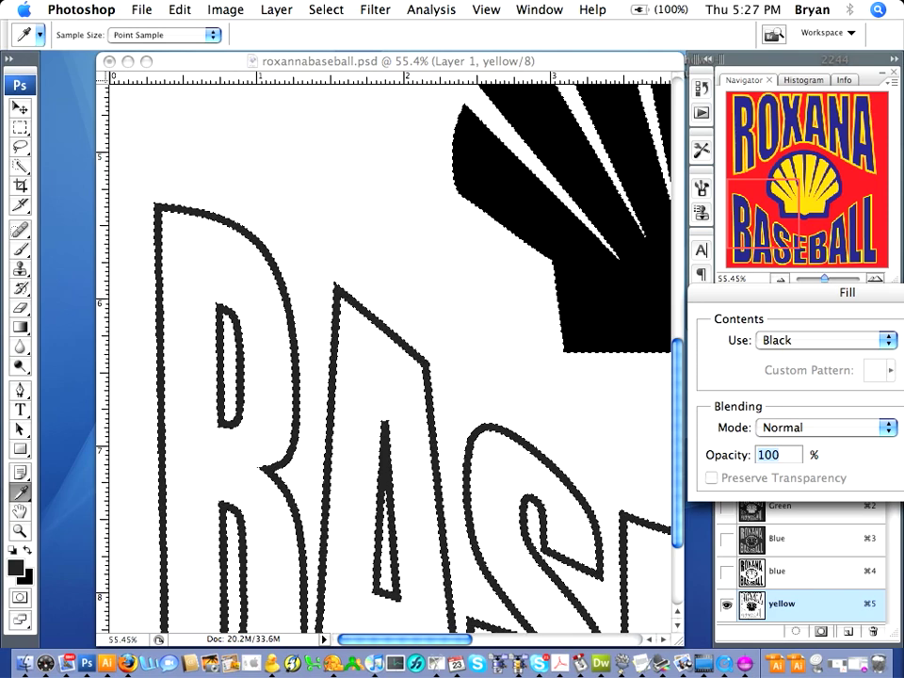
left_click_drag(847, 292, 667, 291)
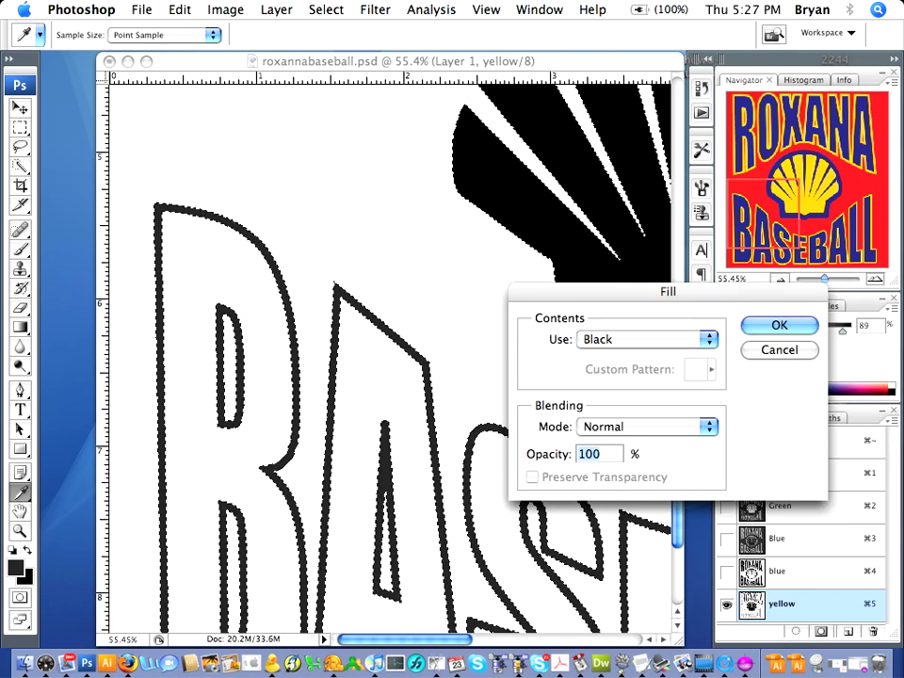
key("Return")
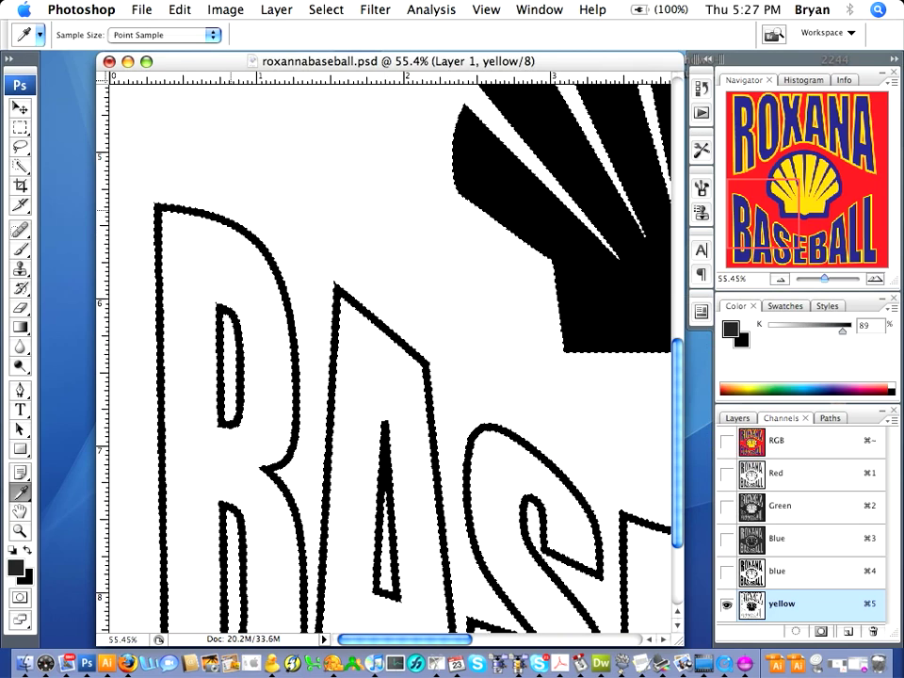
key("ctrl+d")
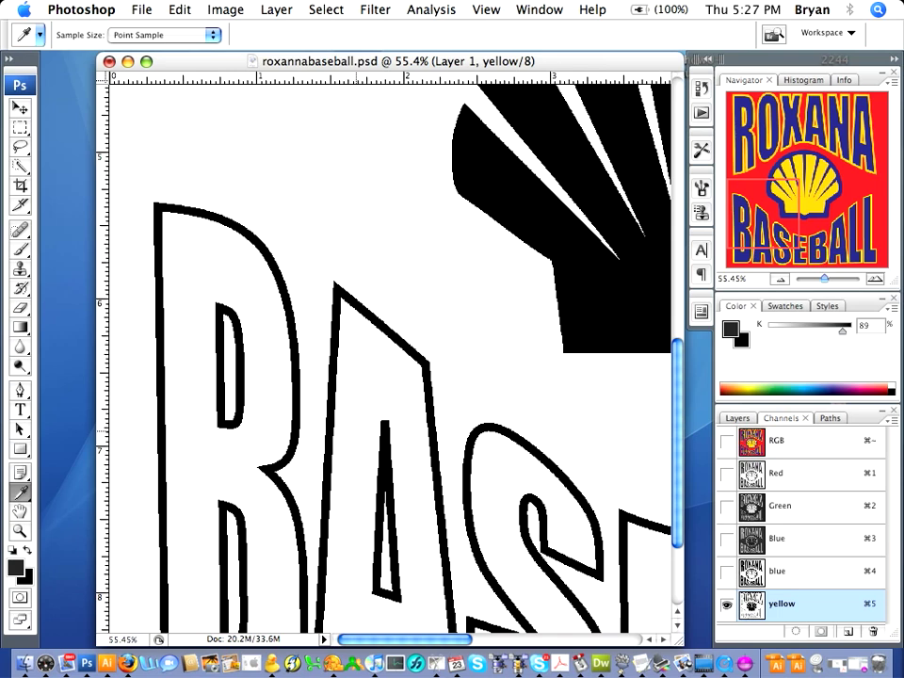
key("super+0")
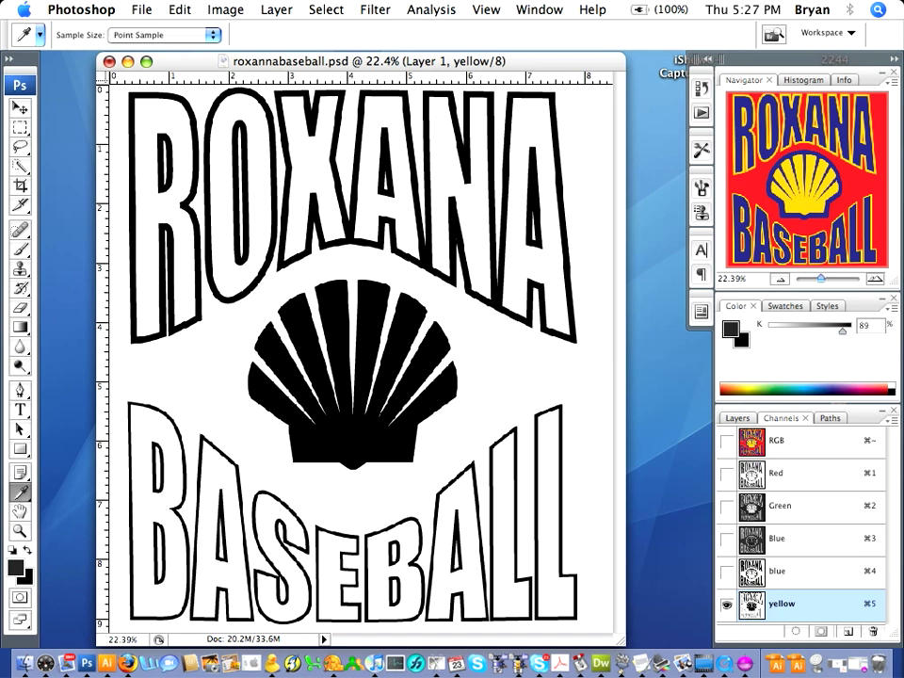
Step: Show the composite RGB image and select the red background with Color Range, using a slightly lower fuzziness
key("super+4")
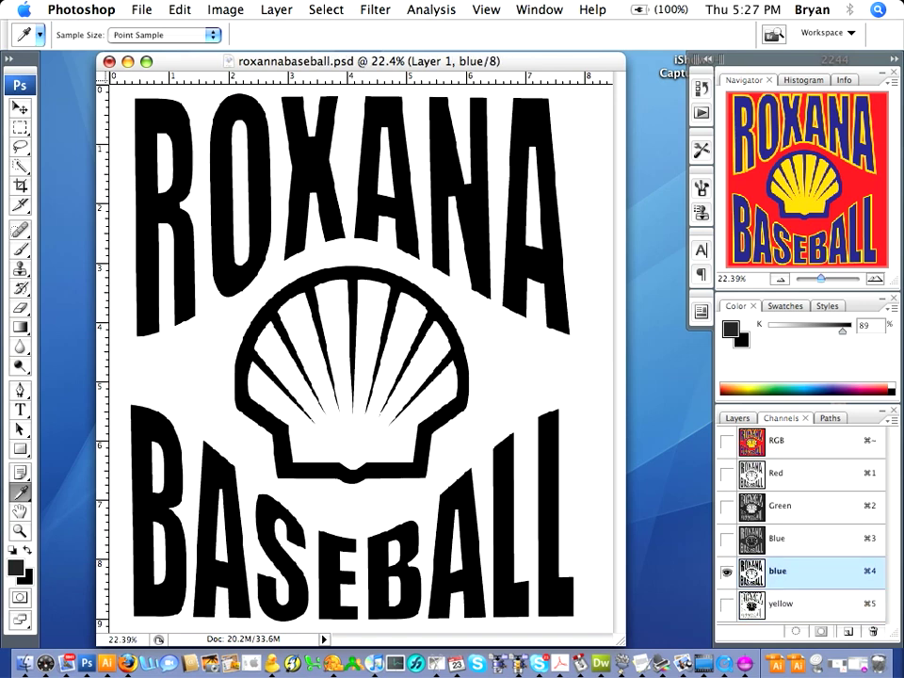
key("super+grave")
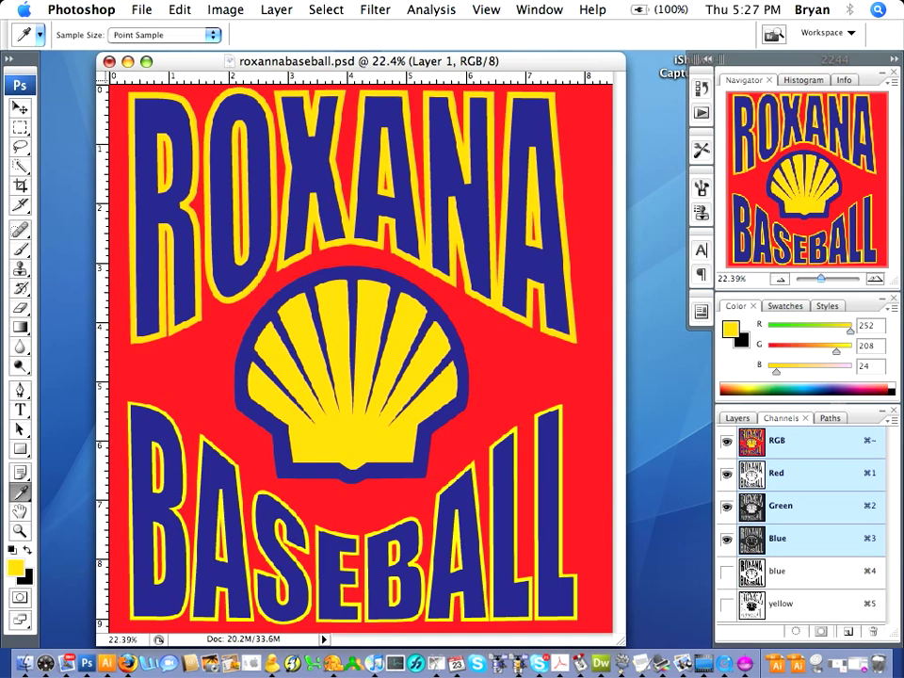
left_click(326, 9)
left_click(364, 169)
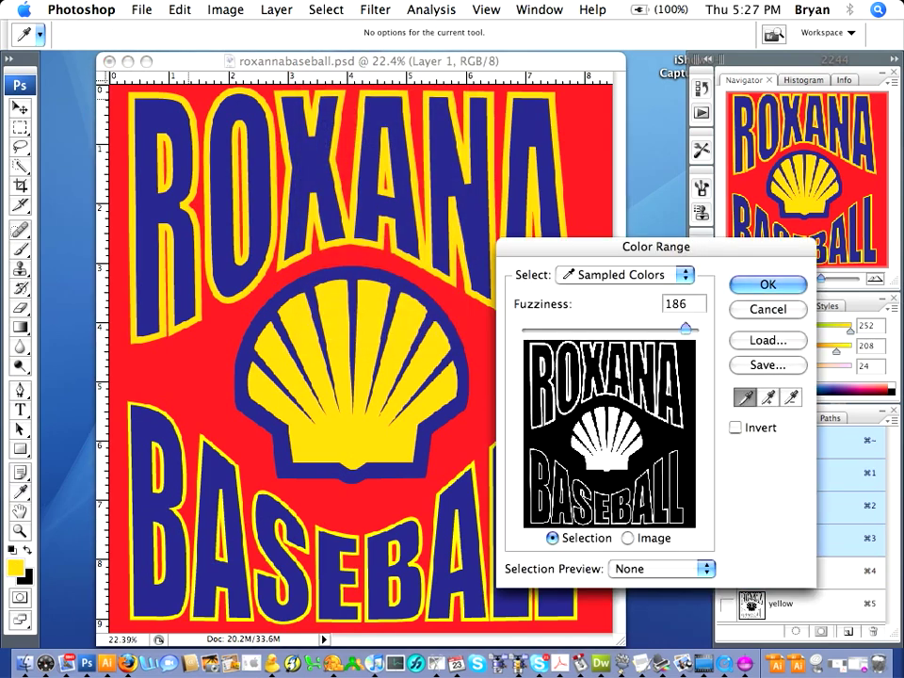
left_click(188, 368)
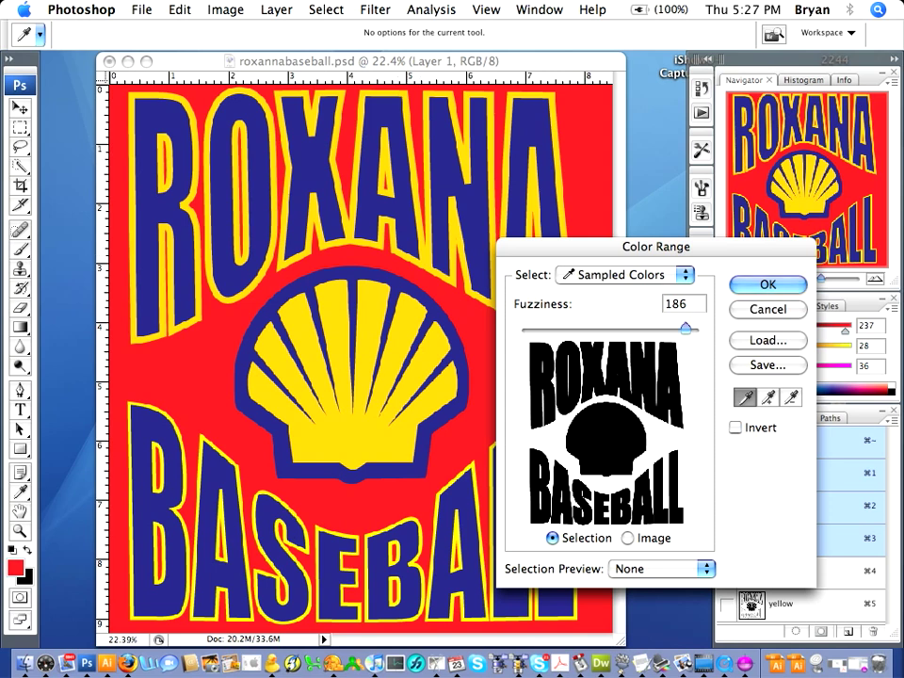
mouse_move(686, 327)
left_mouse_down()
mouse_move(589, 327)
mouse_move(668, 328)
left_mouse_up()
key("Return")
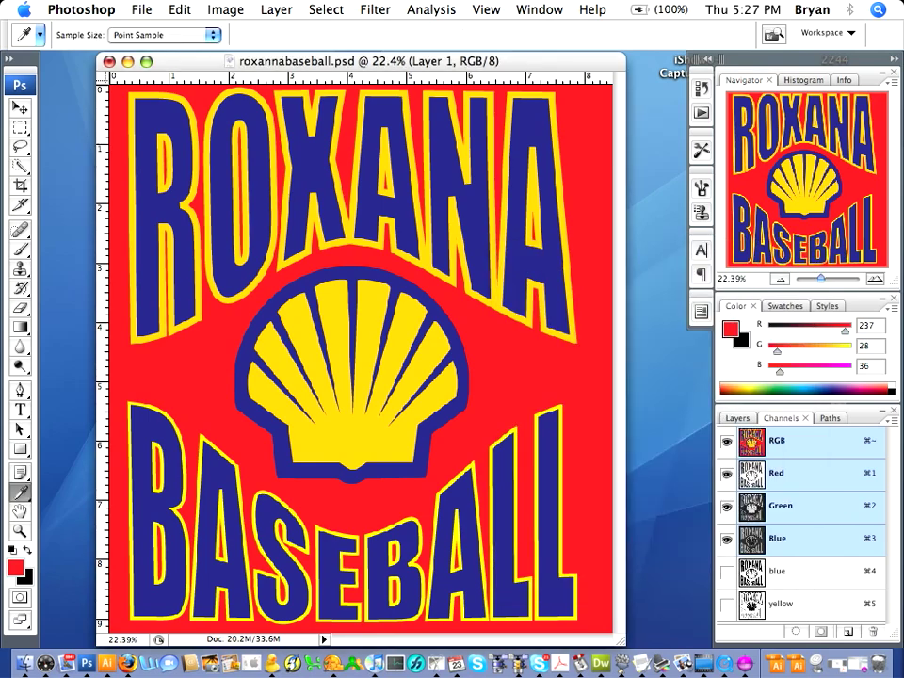
Step: Invert the selection to cover the lettering and shell, and contract it by 2 pixels
left_click(326, 10)
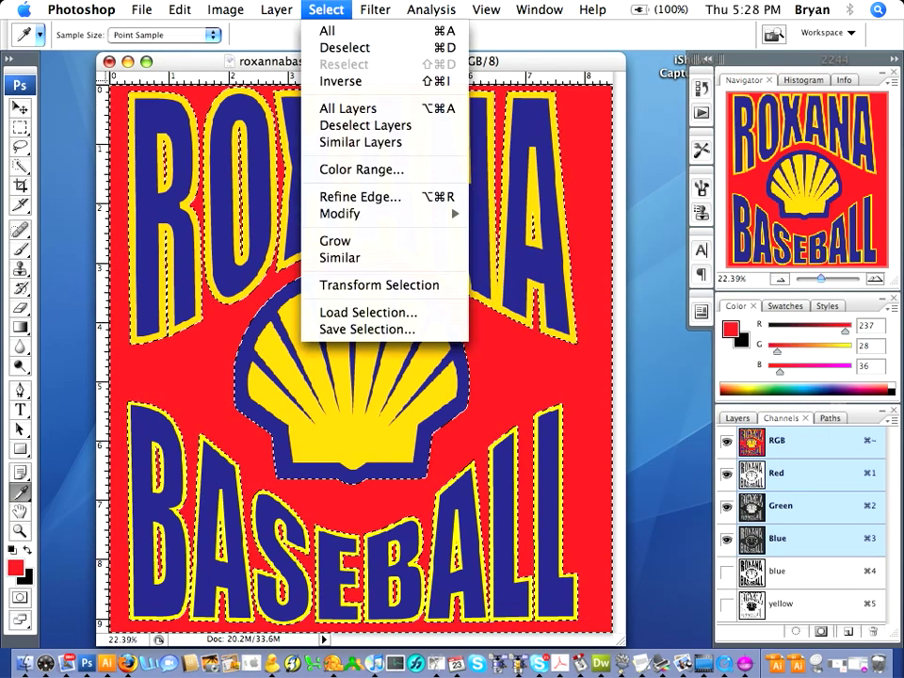
left_click(341, 81)
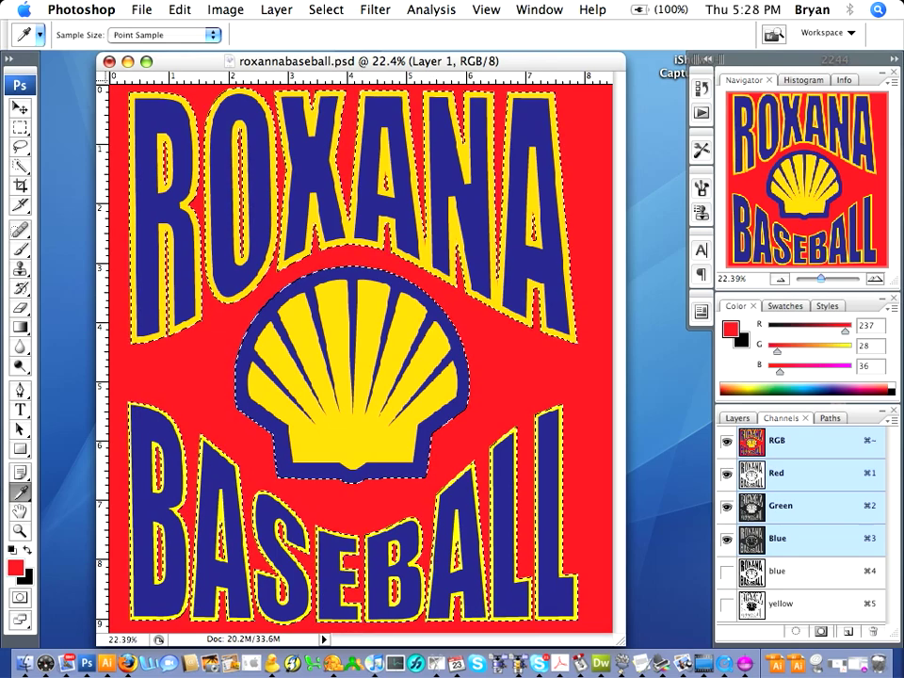
left_click(326, 10)
mouse_move(358, 214)
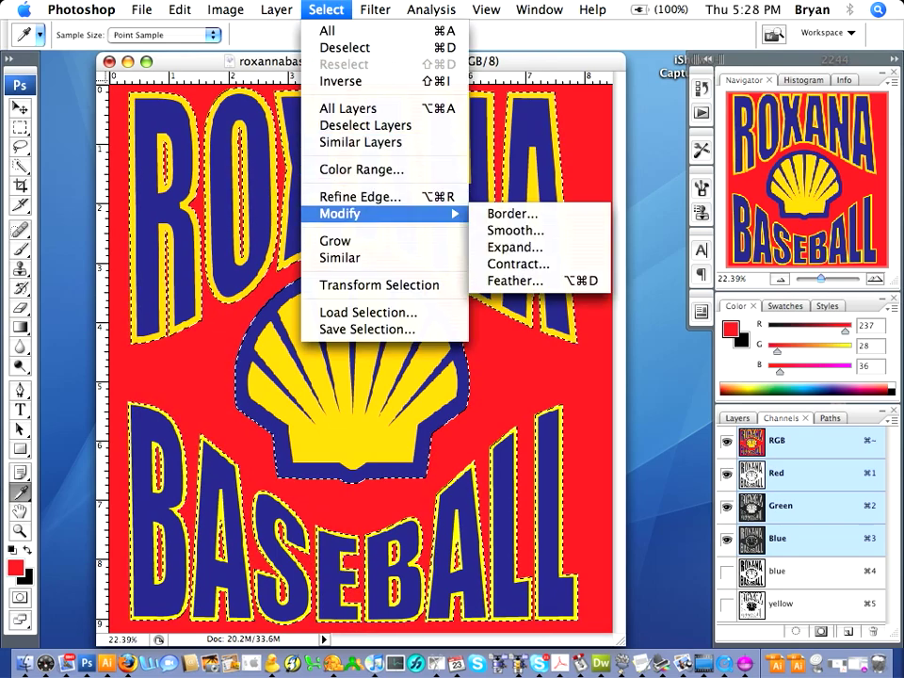
left_click(518, 264)
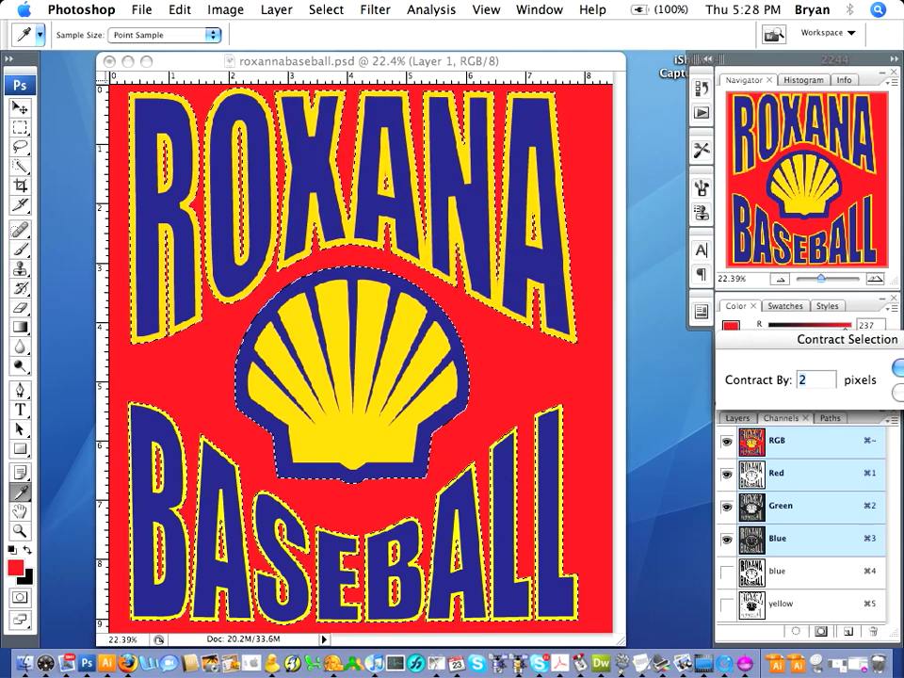
left_click_drag(662, 339, 627, 336)
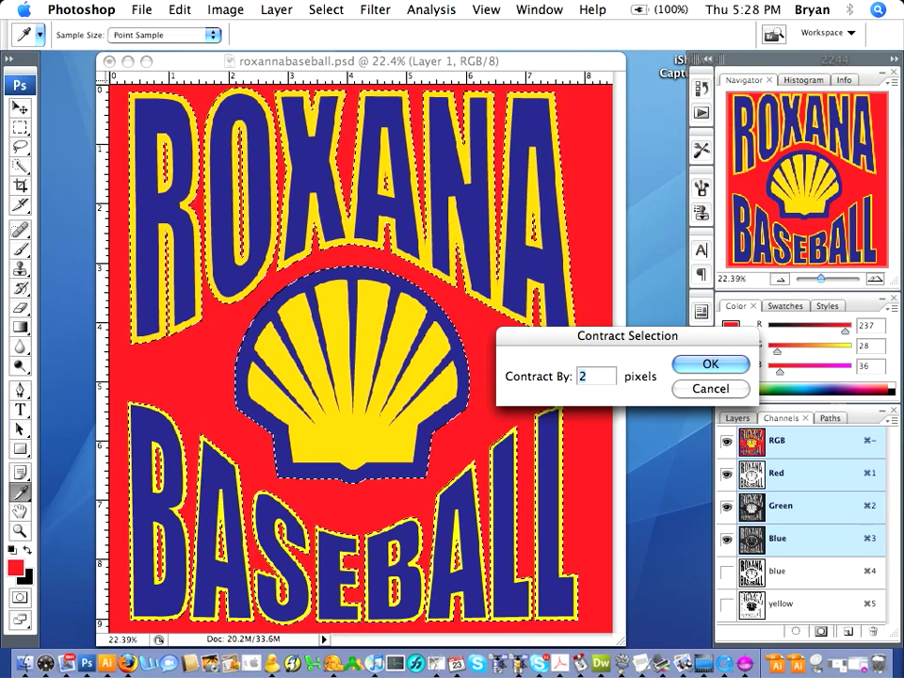
key("Return")
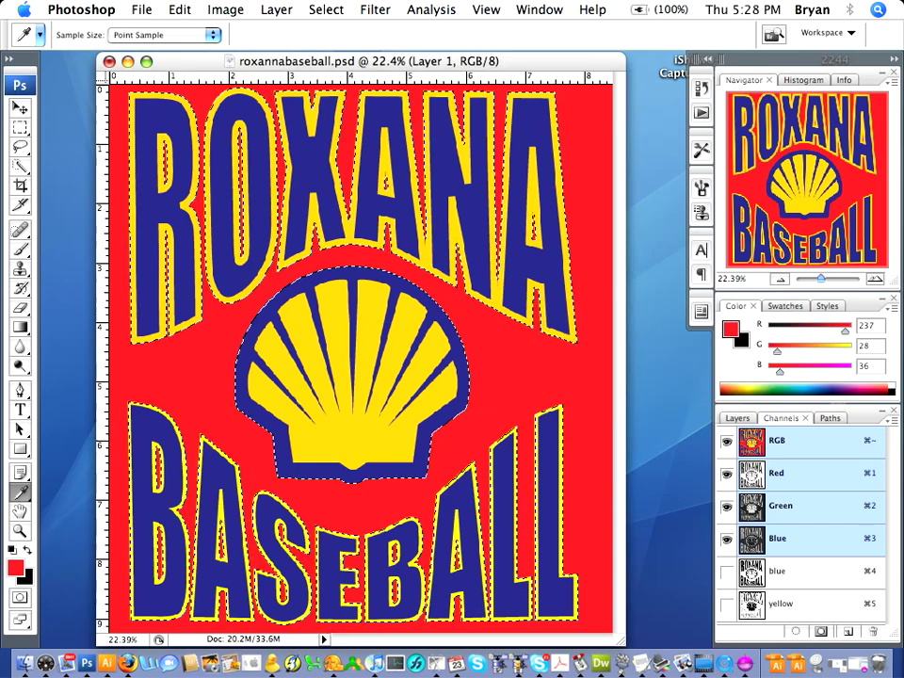
Step: Save the contracted selection as a new channel named "base"
left_click(326, 9)
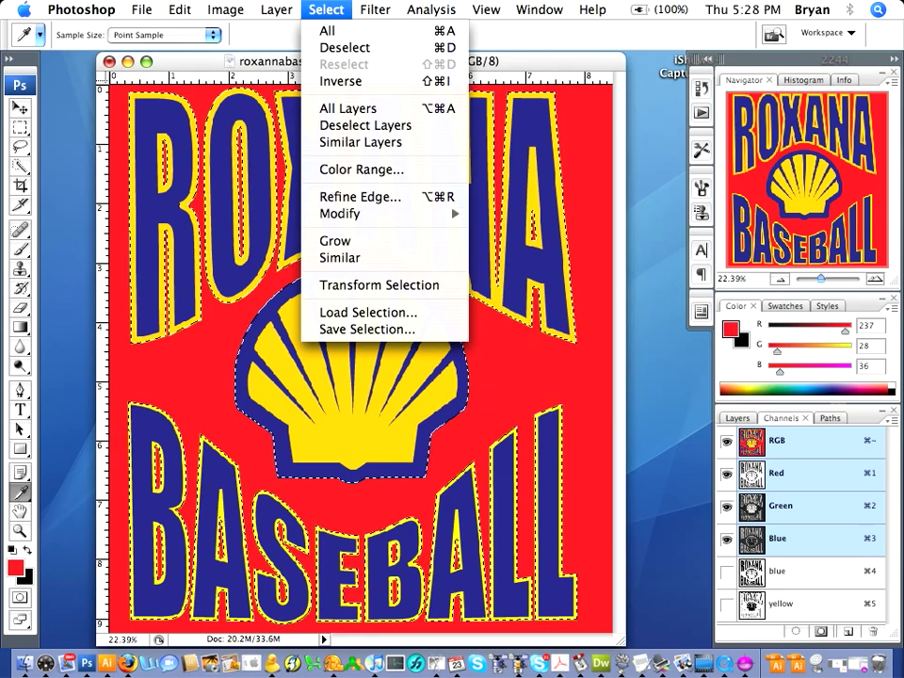
left_click(368, 328)
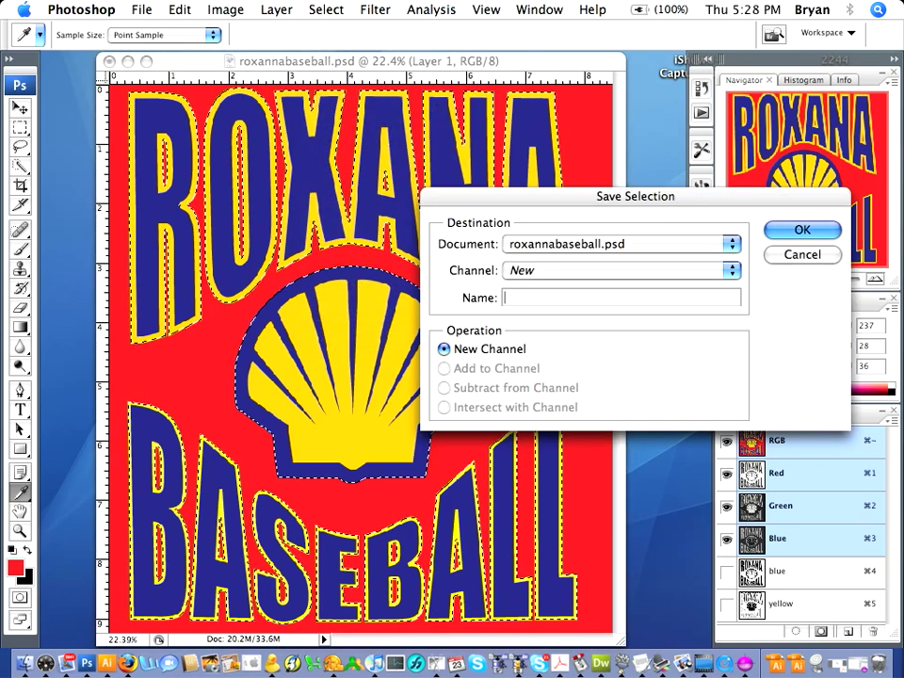
type("base")
key("Return")
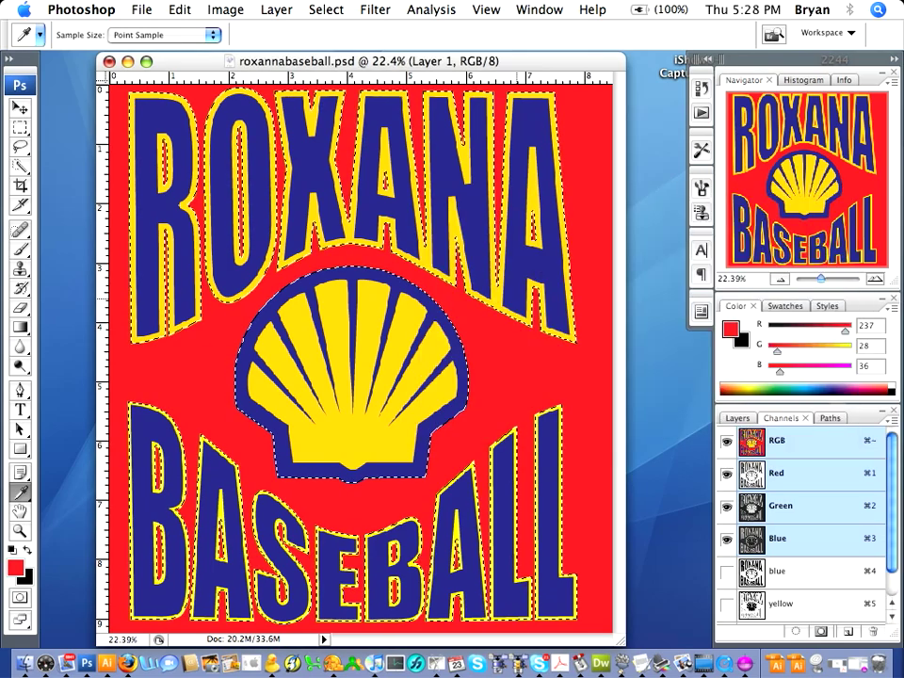
Step: Display only the base channel, deselect, and sample the shell with the Eyedropper to check its black density
scroll(800, 523, "down", 2)
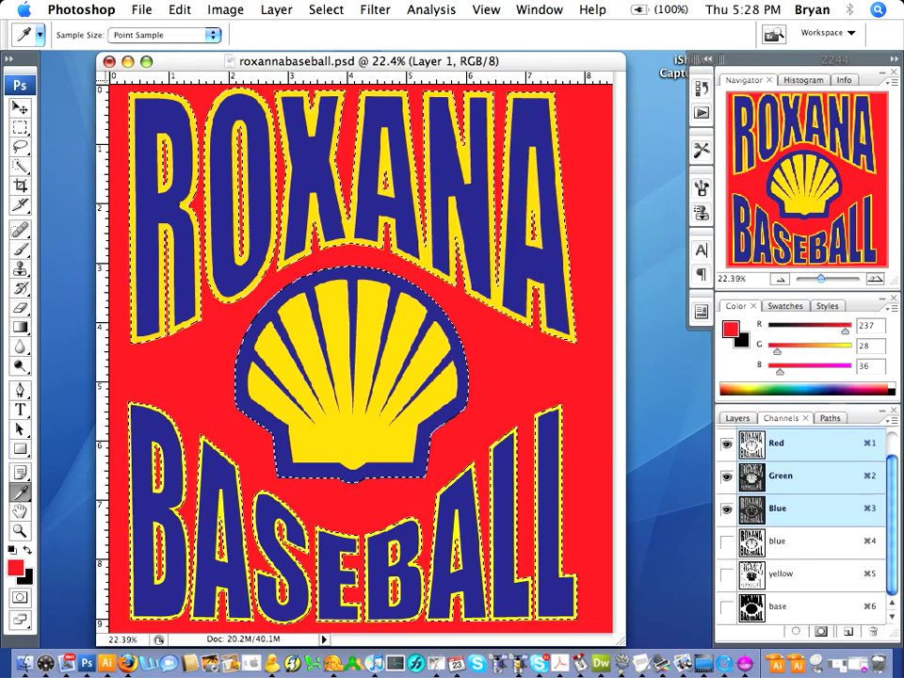
left_click(791, 607)
key("super+d")
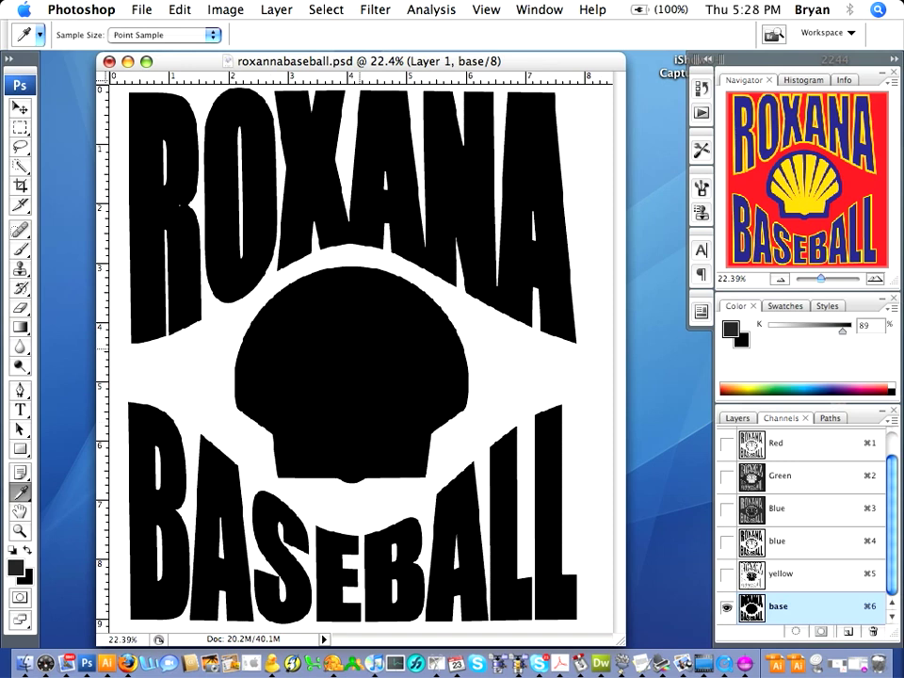
left_click(360, 349)
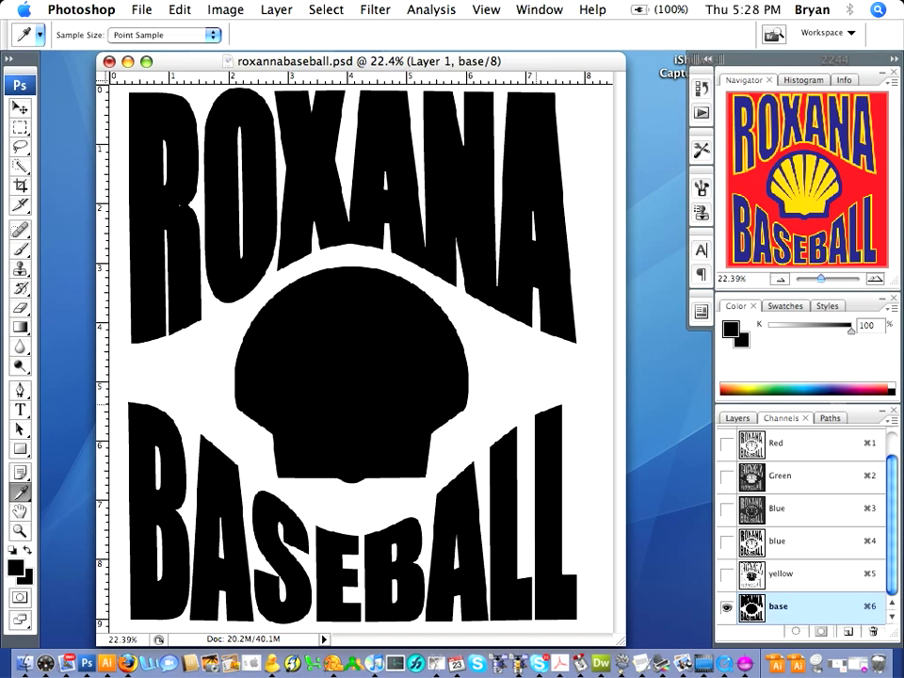
Step: Show the blue and yellow channels together with base and examine the edge at the foot of the R in ROXANA up close
left_click(726, 574)
left_click(726, 541)
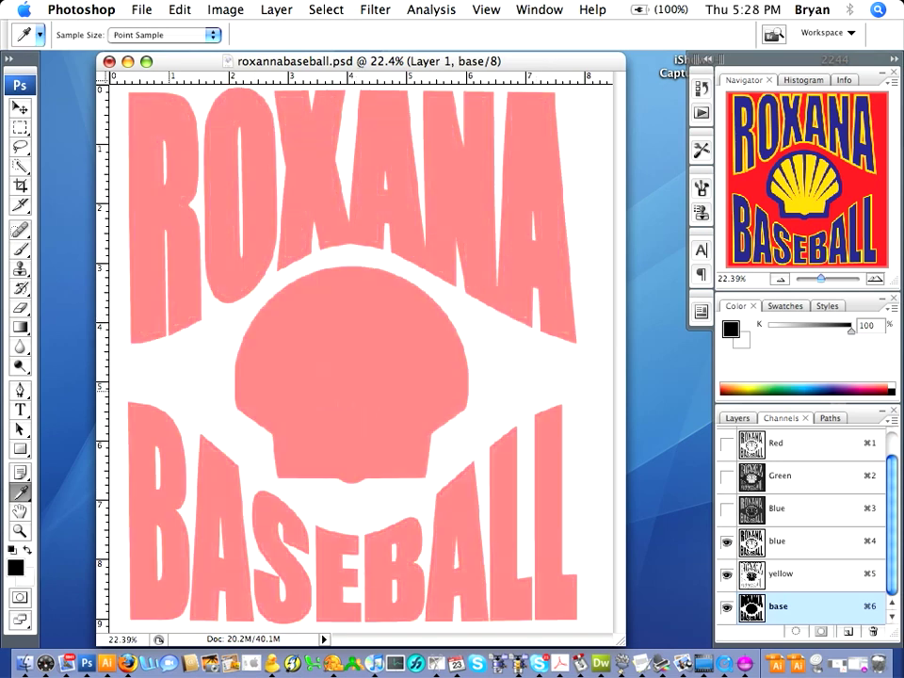
key("z")
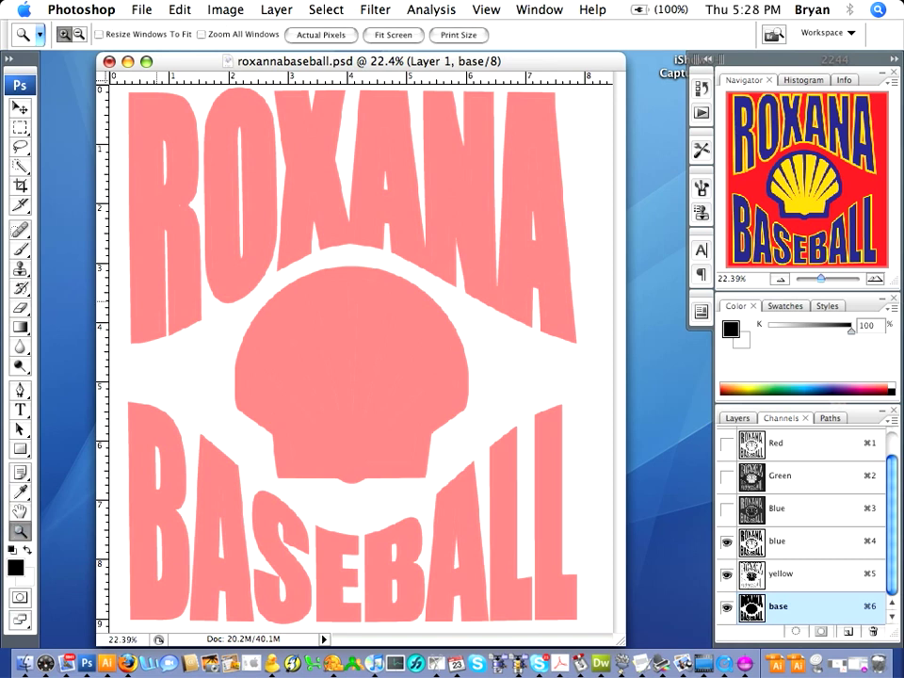
left_click_drag(127, 297, 193, 390)
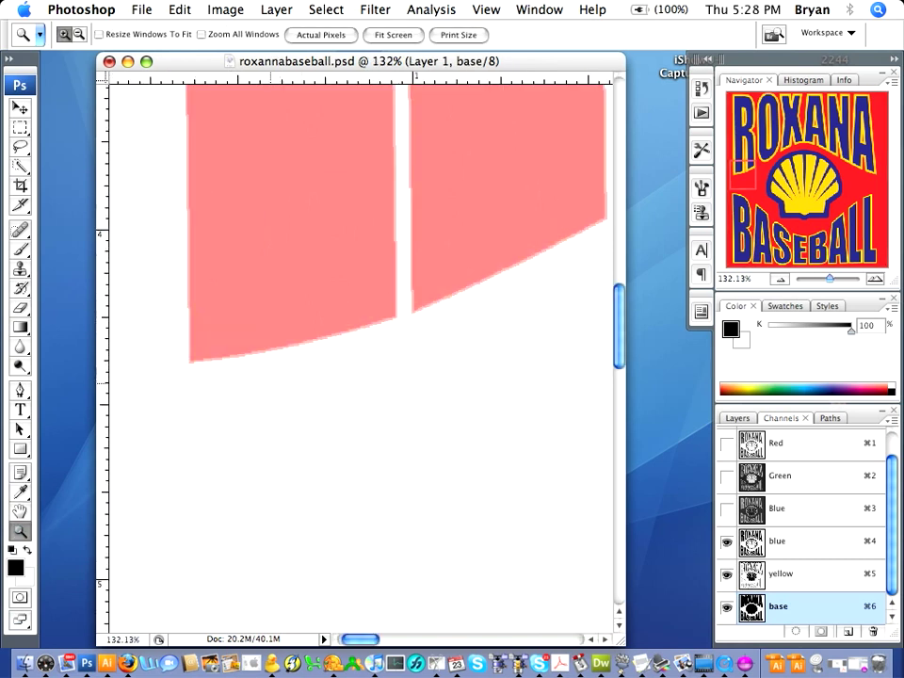
left_click_drag(170, 317, 261, 428)
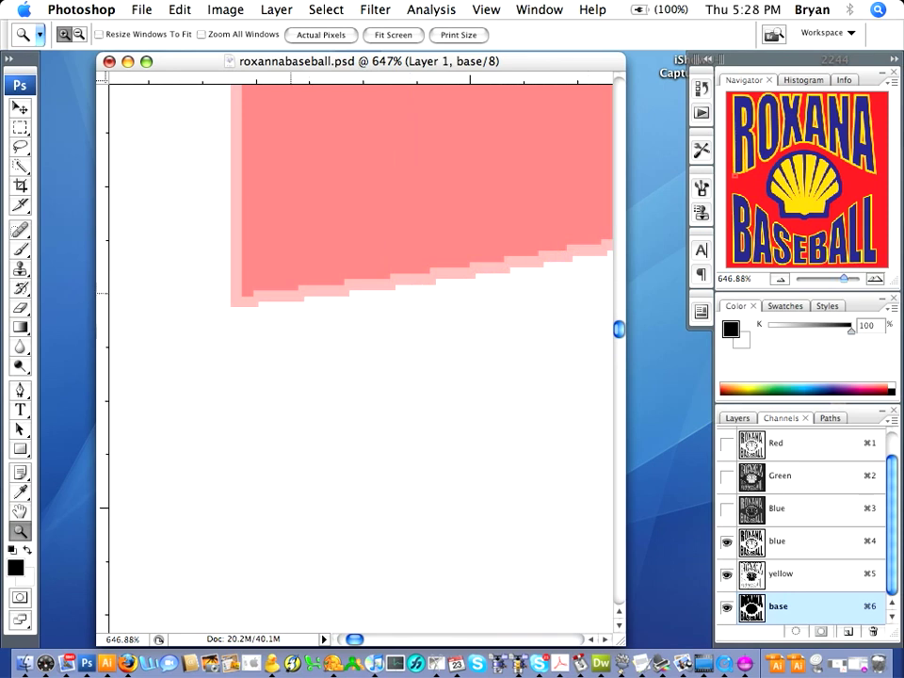
Step: Compare the contracted base selection's edge with the yellow channel loaded as a selection, and deselect
key("super+z")
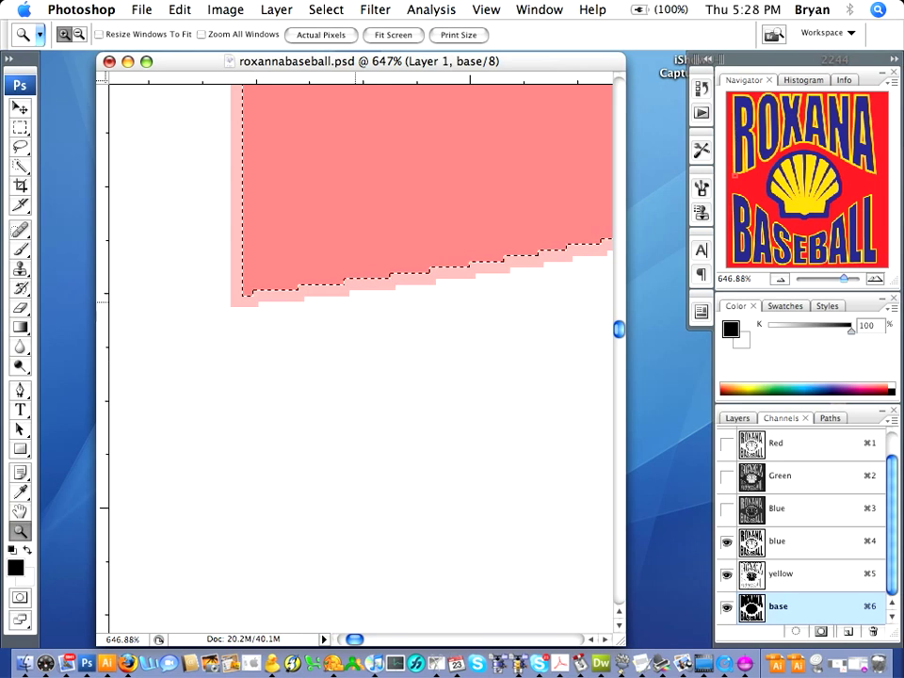
key("super+alt+5")
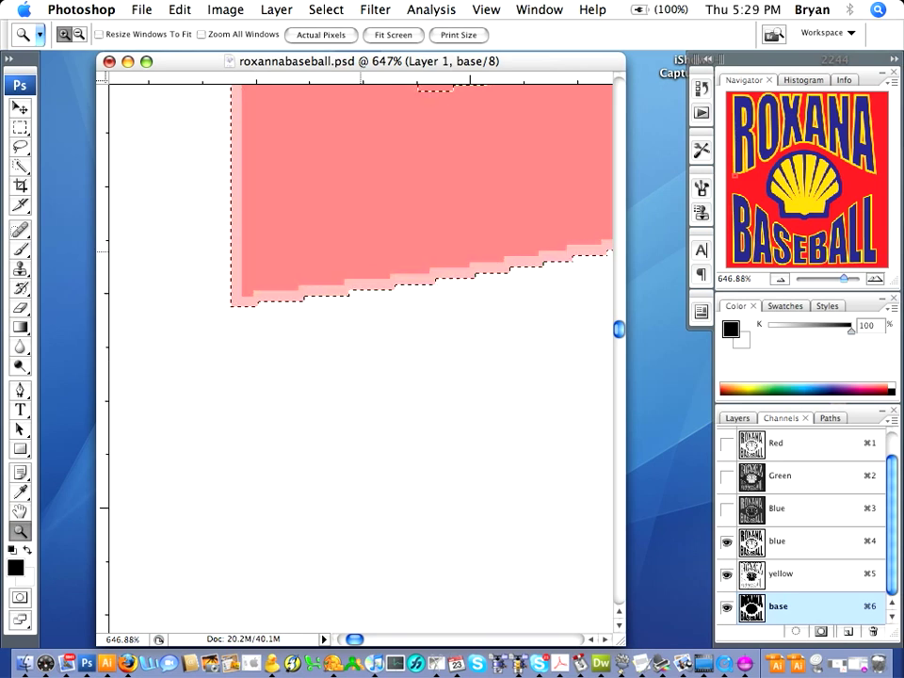
key("super+0")
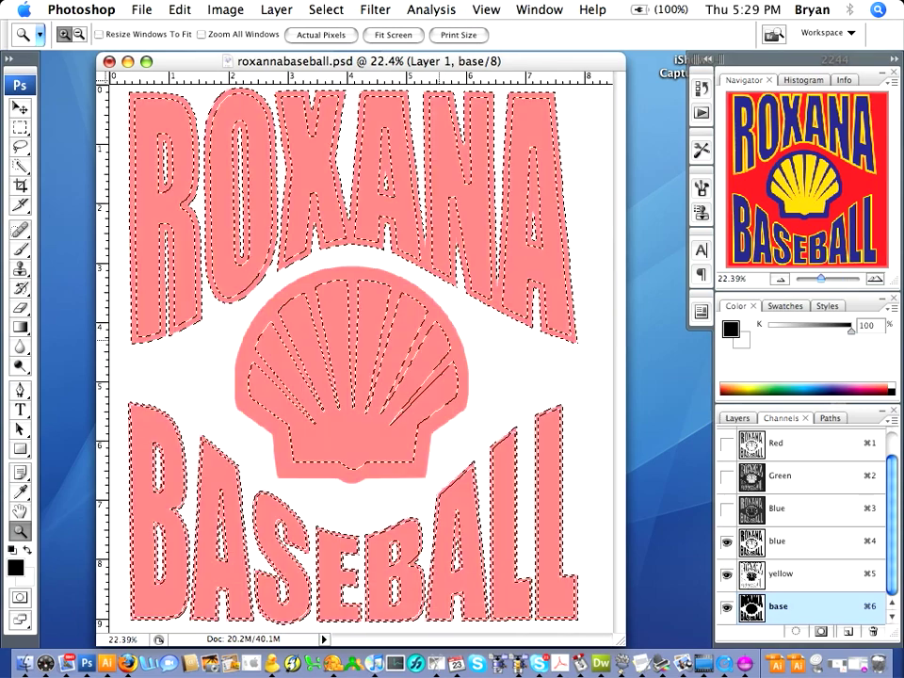
key("super+d")
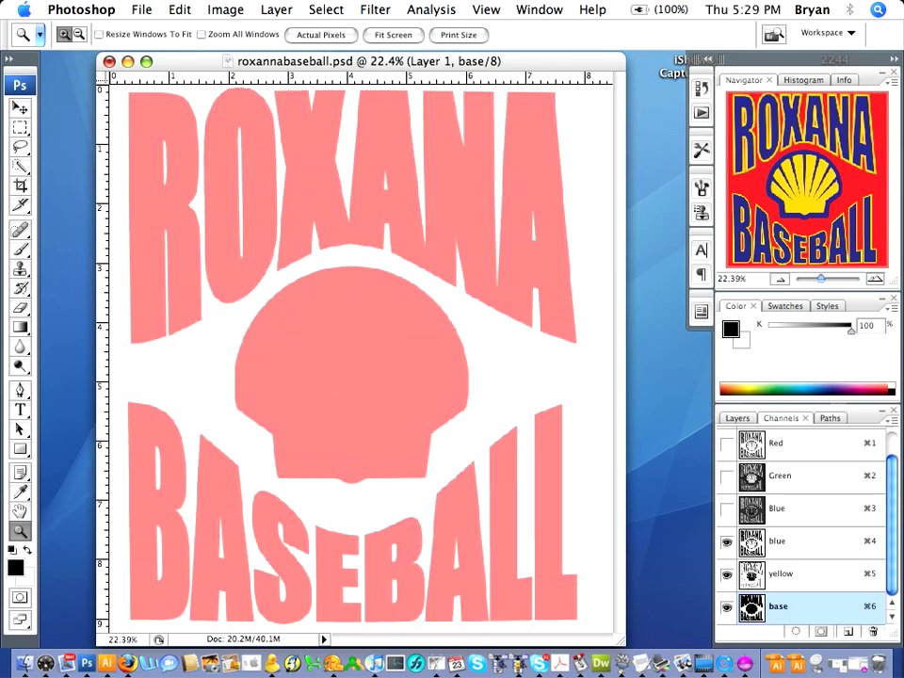
Step: Move the base channel above the blue channel and select the base, blue and yellow channels together
left_click_drag(800, 606, 800, 525)
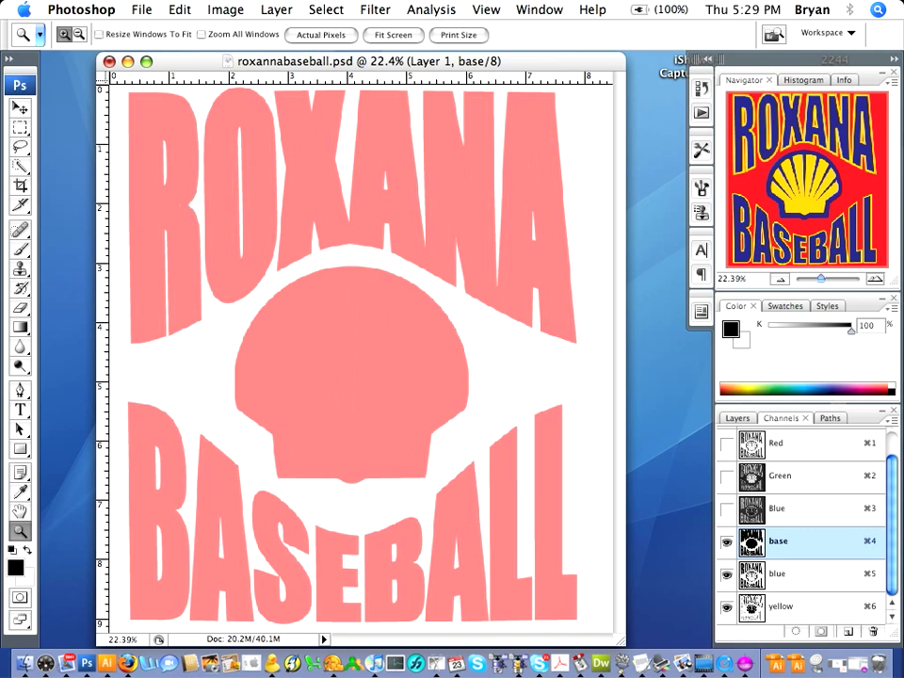
left_click(805, 573, "shift")
left_click(805, 605, "shift")
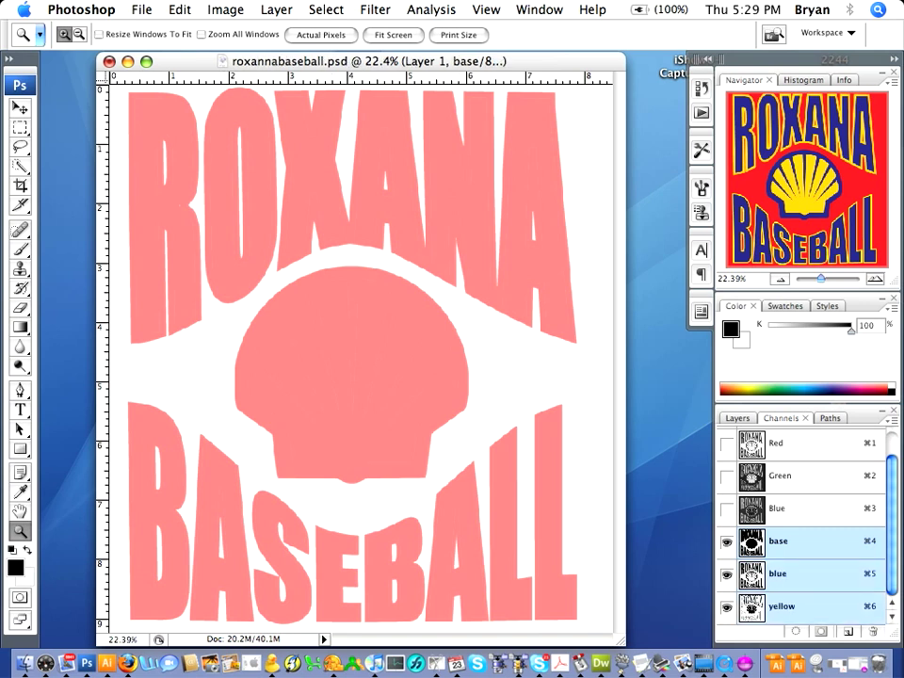
Step: Open the print settings for the selected channels and choose AccuRIP to Epson 1400 as the printer
left_click(142, 9)
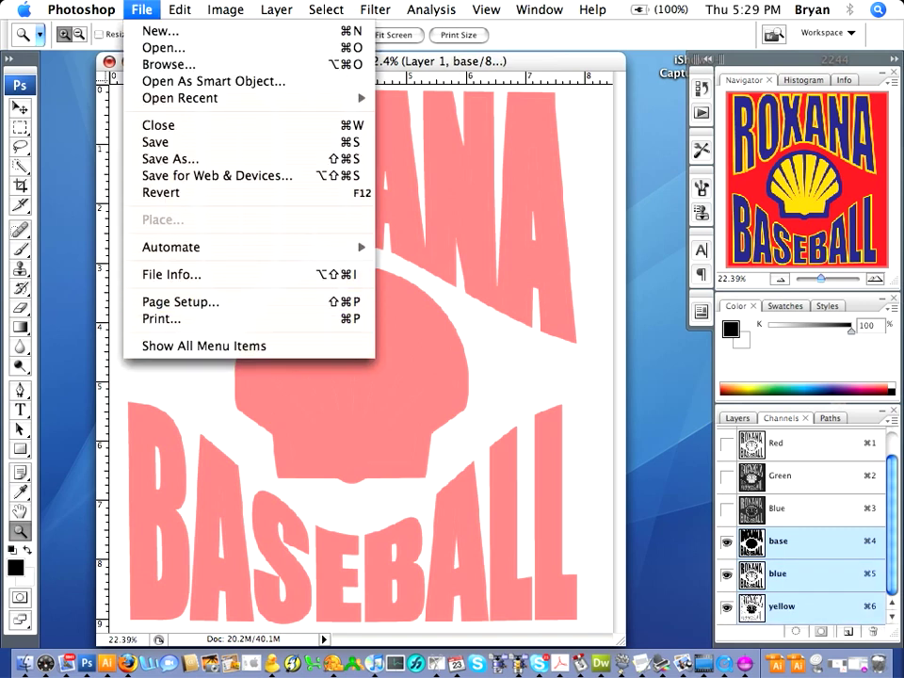
left_click(161, 319)
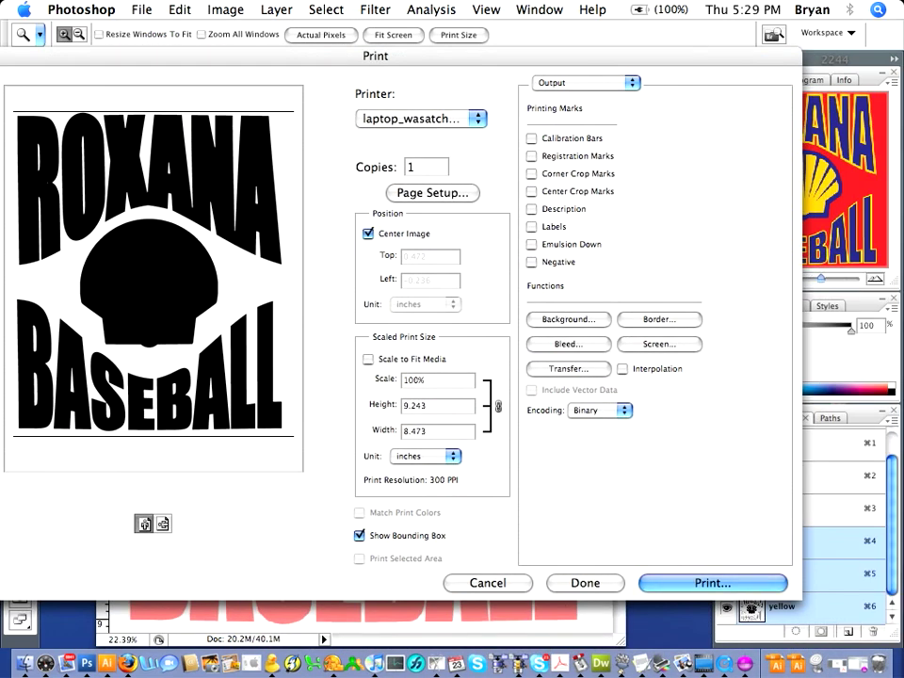
left_click(415, 117)
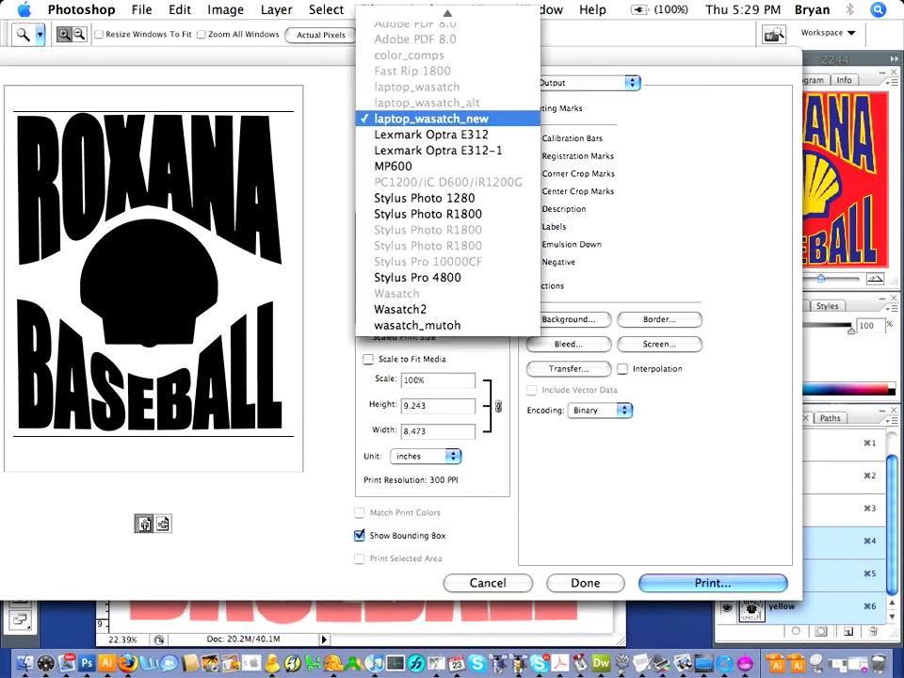
mouse_move(447, 13)
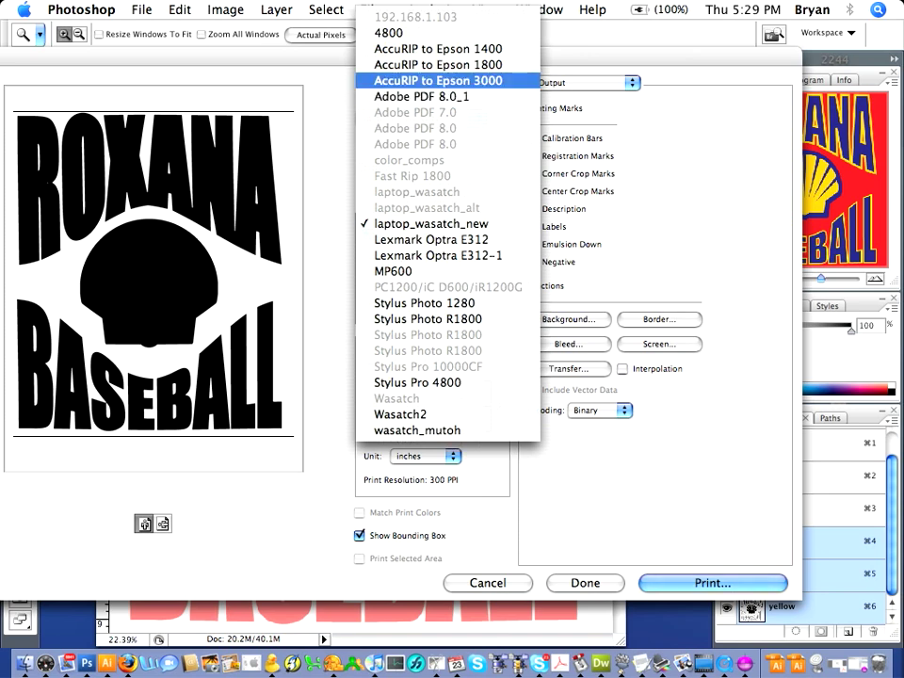
left_click(436, 48)
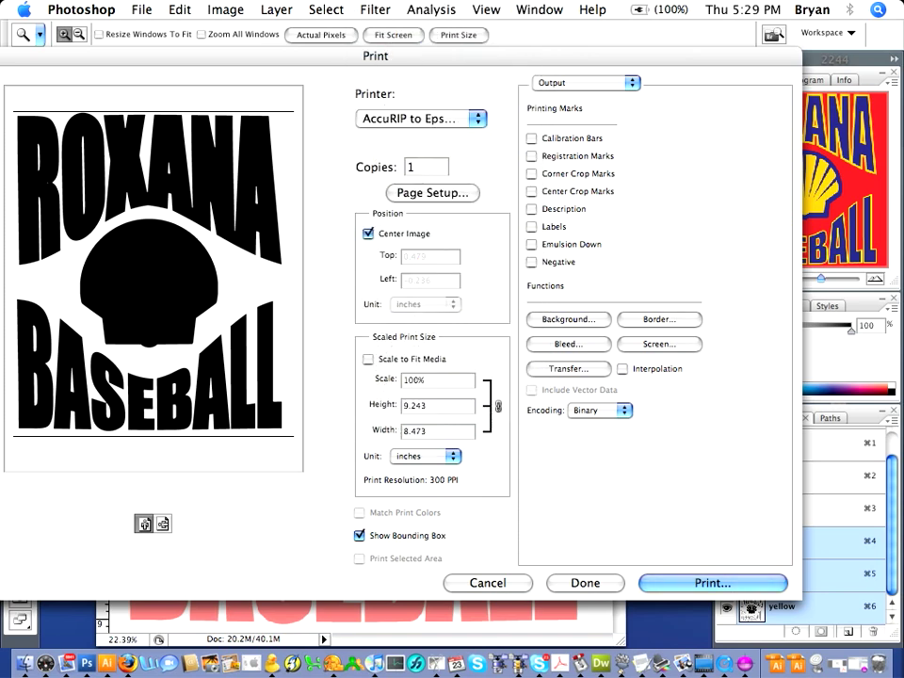